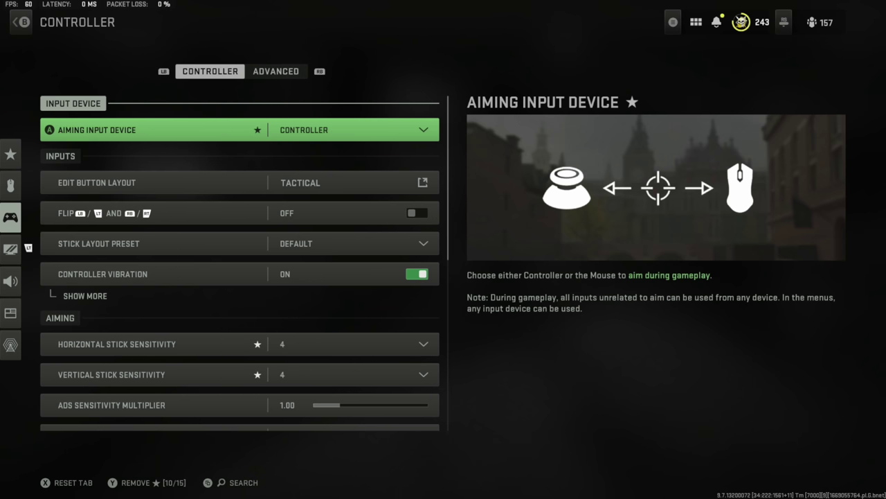
Step: Review the basic controller input settings down to Horizontal Stick Sensitivity, and examine the mapping of the Tactical button layout
{"action": "key", "text": "Down"}
{"action": "key", "text": "Down"}
{"action": "key", "text": "Down"}
{"action": "key", "text": "Down"}
{"action": "key", "text": "Down"}
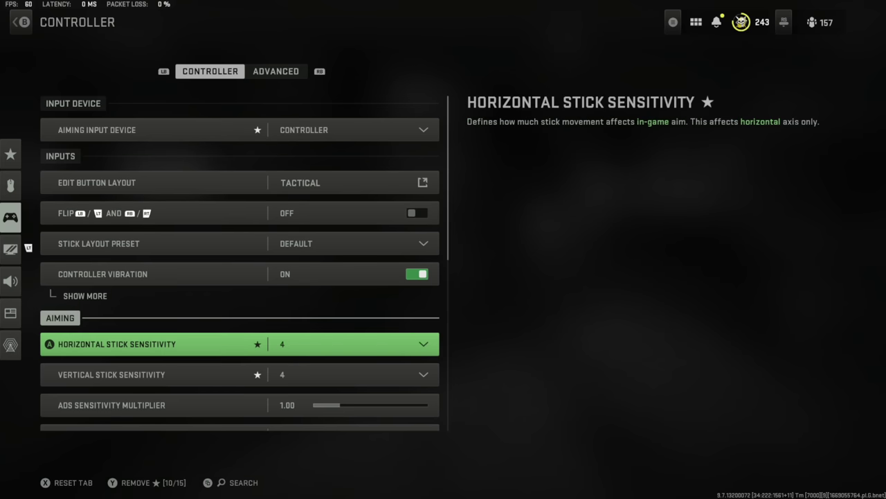
{"action": "key", "text": "Up"}
{"action": "key", "text": "Up"}
{"action": "key", "text": "Up"}
{"action": "key", "text": "Up"}
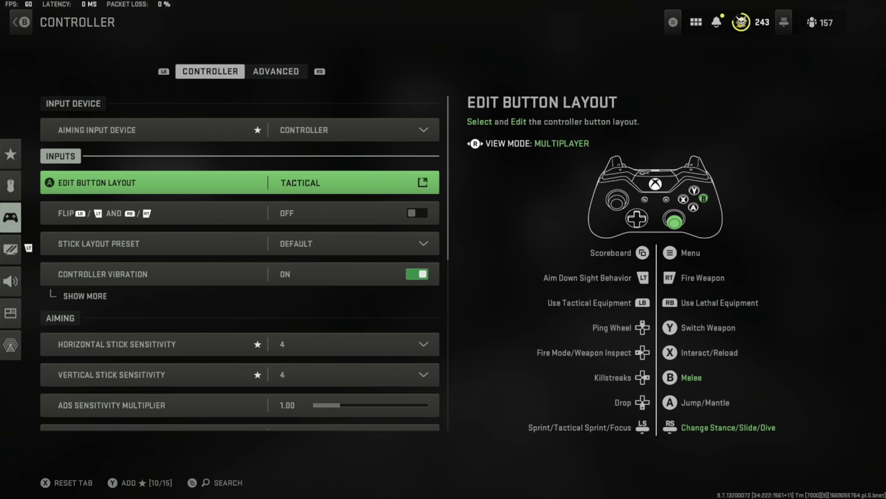
Step: Examine the Vertical Stick Sensitivity and ADS Sensitivity Multiplier settings in the Aiming section
{"action": "key", "text": "Down"}
{"action": "key", "text": "Down"}
{"action": "key", "text": "Down"}
{"action": "key", "text": "Down"}
{"action": "key", "text": "Down"}
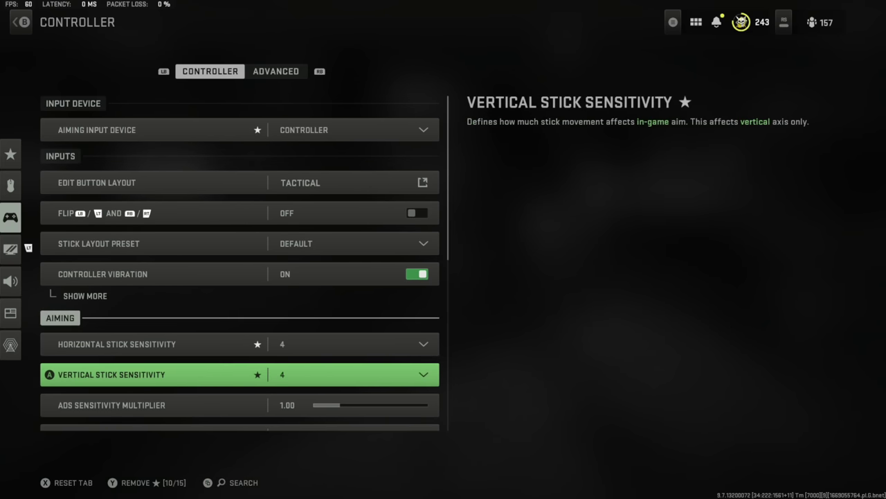
{"action": "key", "text": "Down"}
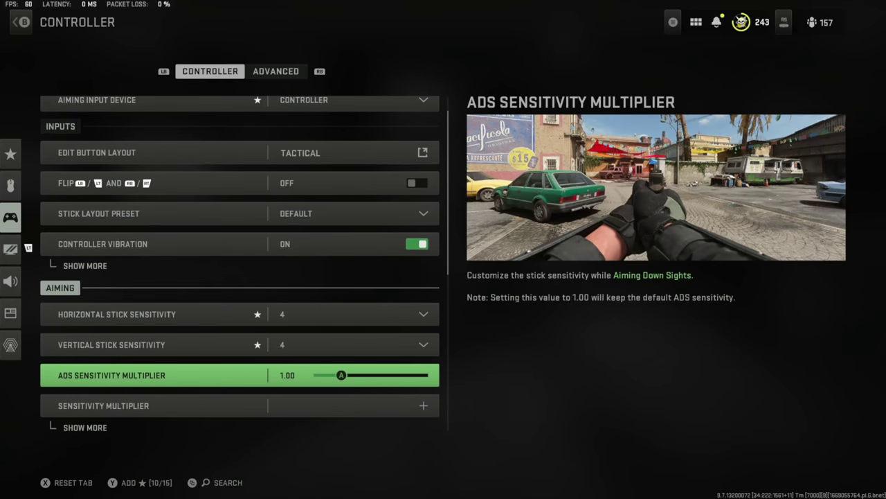
Step: Review the remaining aiming settings and the gameplay settings as far as Equipment Behavior
{"action": "key", "text": "Down"}
{"action": "key", "text": "Down"}
{"action": "key", "text": "Down"}
{"action": "key", "text": "Down"}
{"action": "key", "text": "Down"}
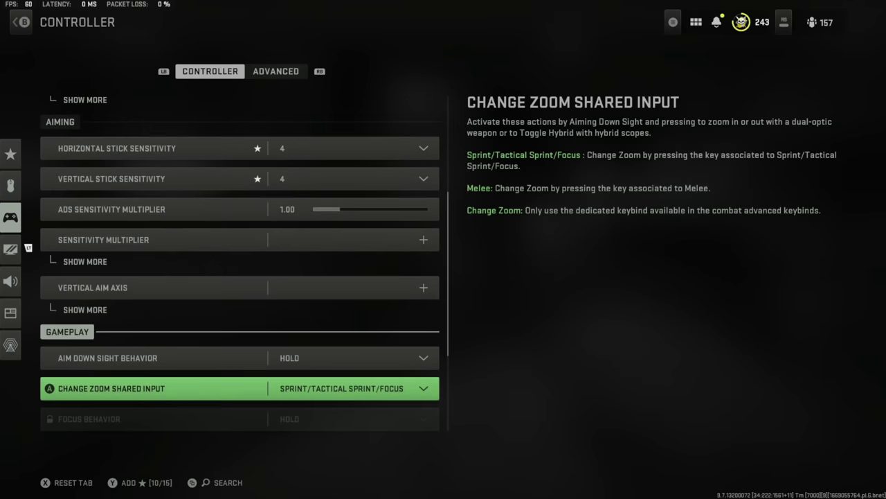
{"action": "key", "text": "Down"}
{"action": "key", "text": "Down"}
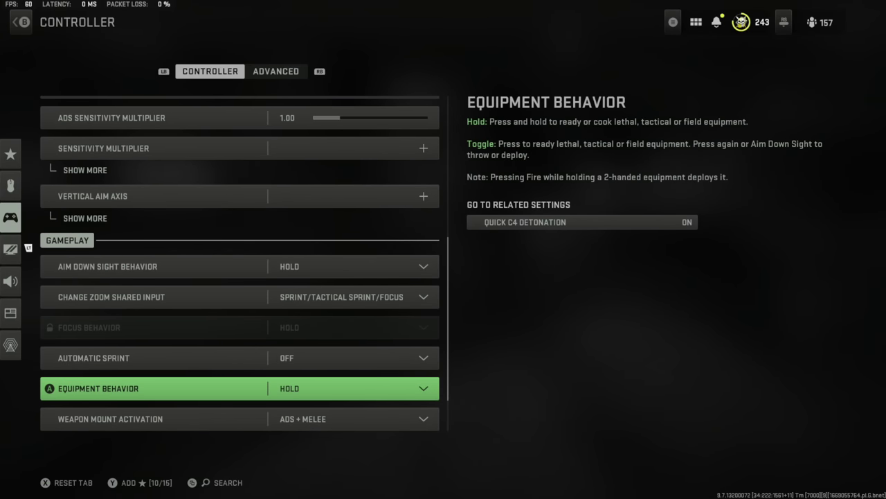
Step: Set Aim Down Sight Behavior to Hold in the gameplay settings
{"action": "key", "text": "Up"}
{"action": "key", "text": "Up"}
{"action": "key", "text": "Up"}
{"action": "key", "text": "Up"}
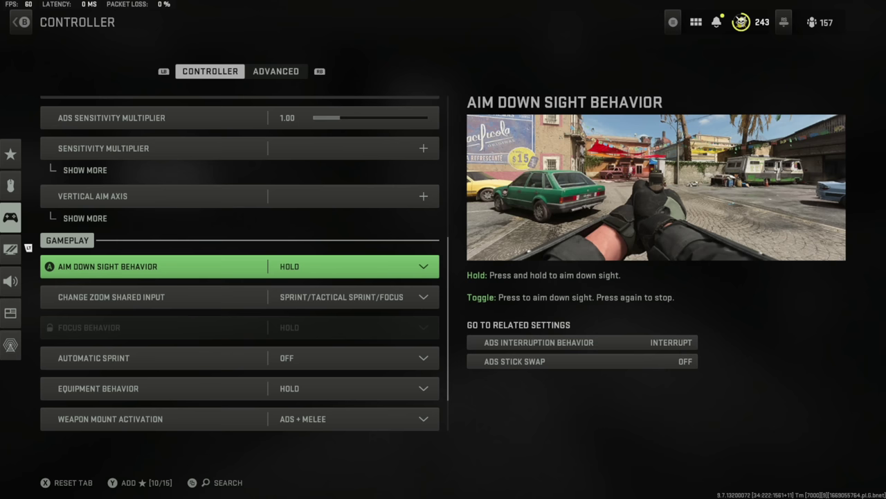
{"action": "key", "text": "Return"}
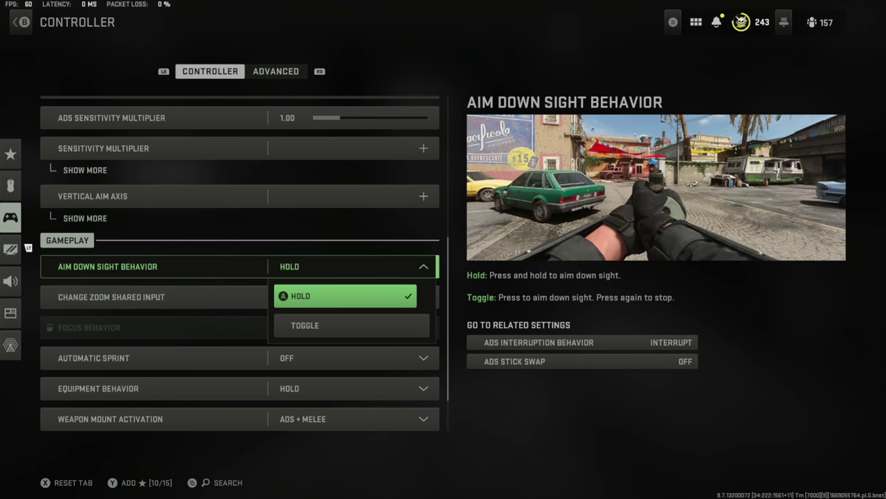
{"action": "key", "text": "Return"}
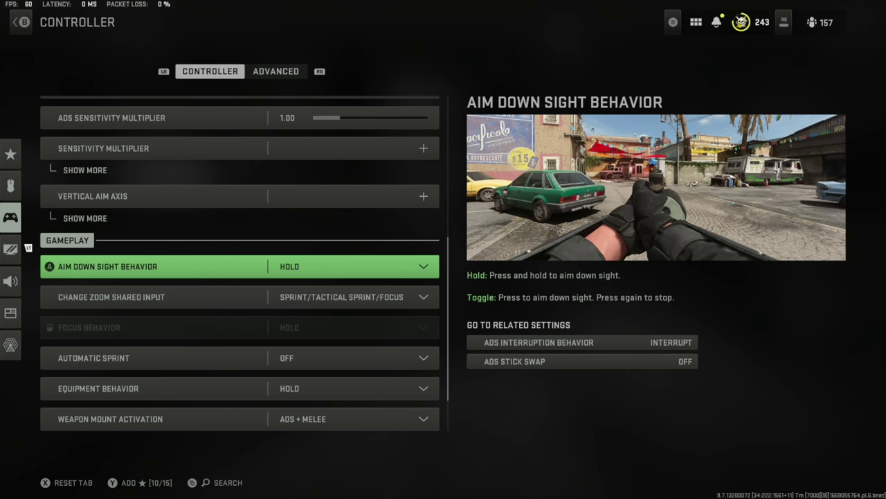
Step: Examine the available options for Interact/Reload Behavior and leave them without choosing a different one
{"action": "key", "text": "Down"}
{"action": "key", "text": "Down"}
{"action": "key", "text": "Down"}
{"action": "key", "text": "Down"}
{"action": "key", "text": "Down"}
{"action": "key", "text": "Down"}
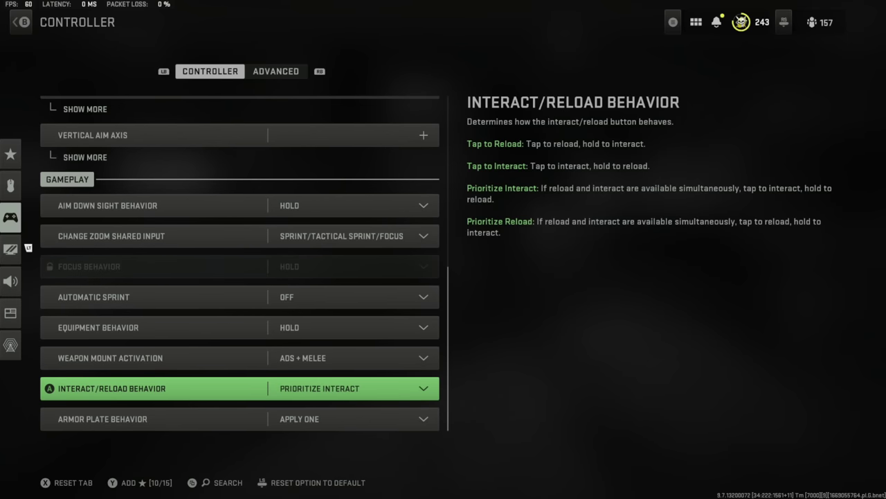
{"action": "key", "text": "Return"}
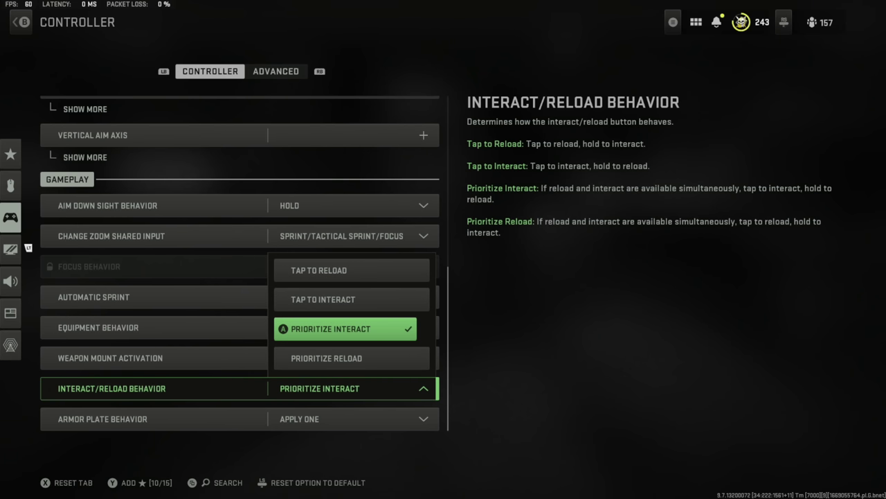
{"action": "key", "text": "Up"}
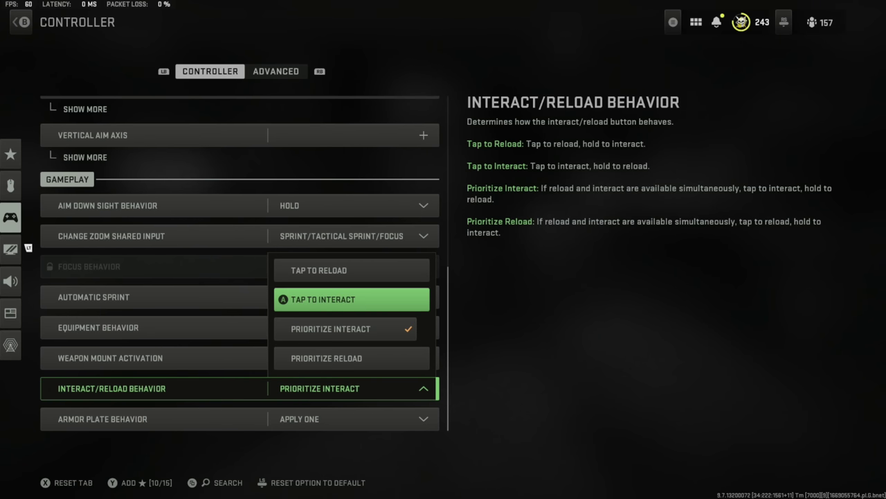
{"action": "key", "text": "Down"}
{"action": "key", "text": "Up"}
{"action": "key", "text": "Escape"}
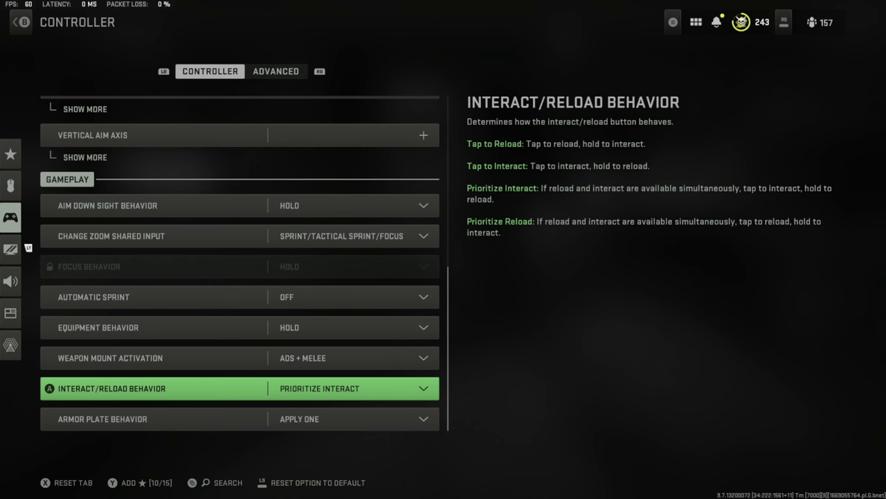
Step: Set Armor Plate Behavior to Apply One
{"action": "key", "text": "Down"}
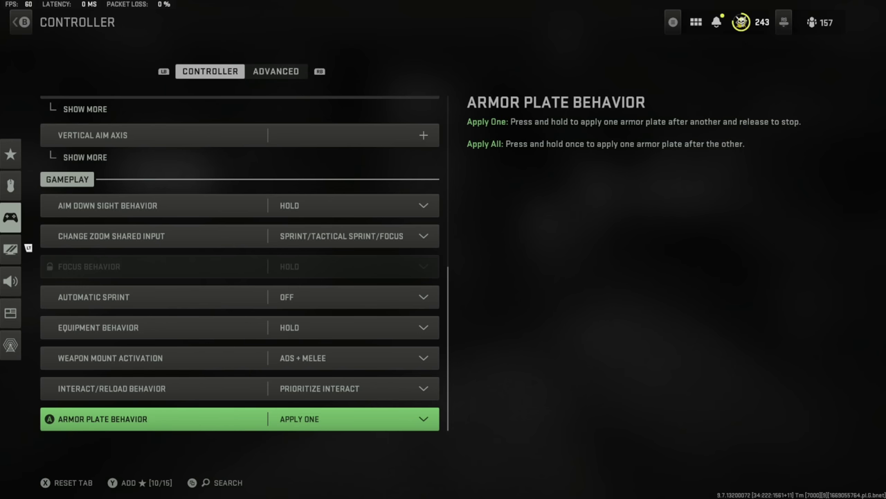
{"action": "key", "text": "Return"}
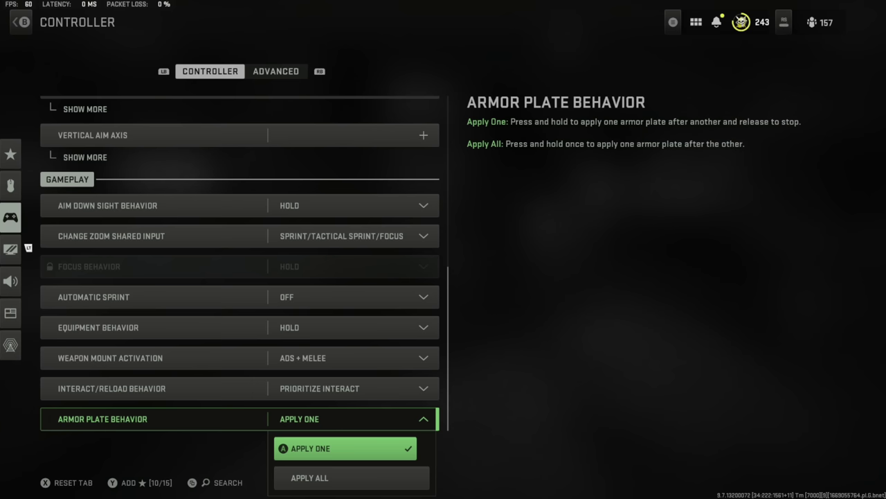
{"action": "key", "text": "Return"}
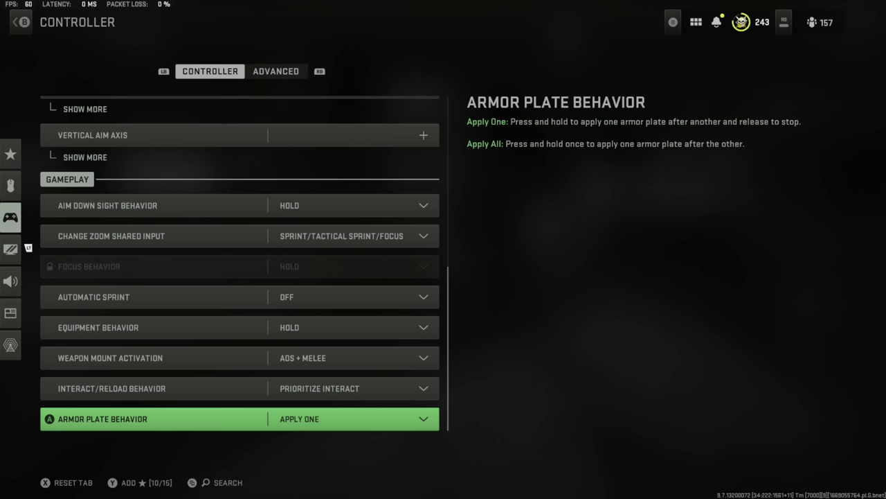
Step: Examine the Aim Assist Type options in the advanced controller settings and leave them without making a change
{"action": "key", "text": "e"}
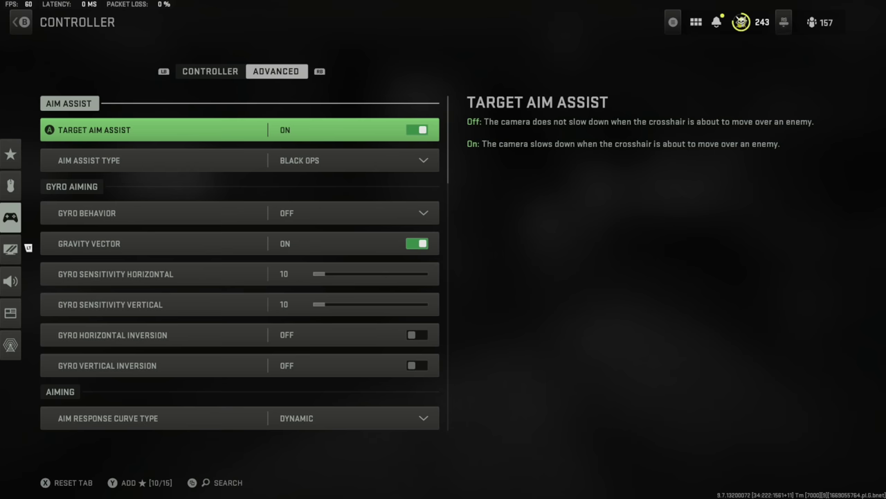
{"action": "left_click", "coordinate": [239, 160]}
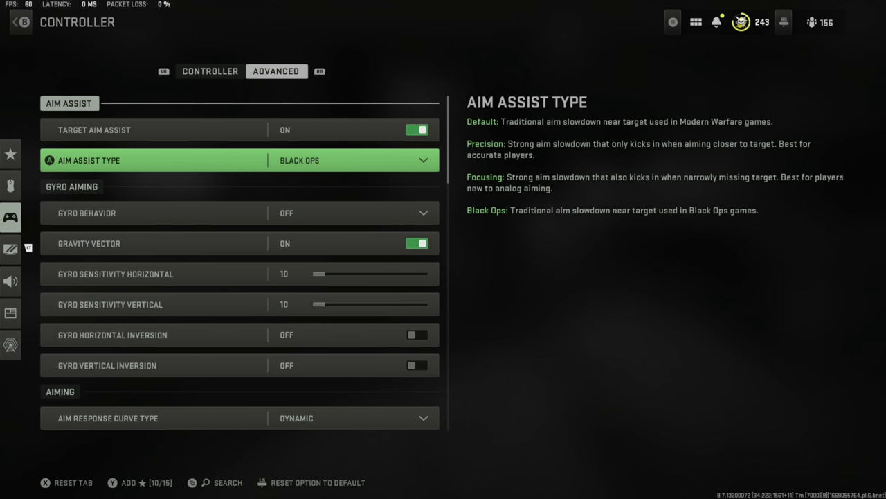
{"action": "key", "text": "Return"}
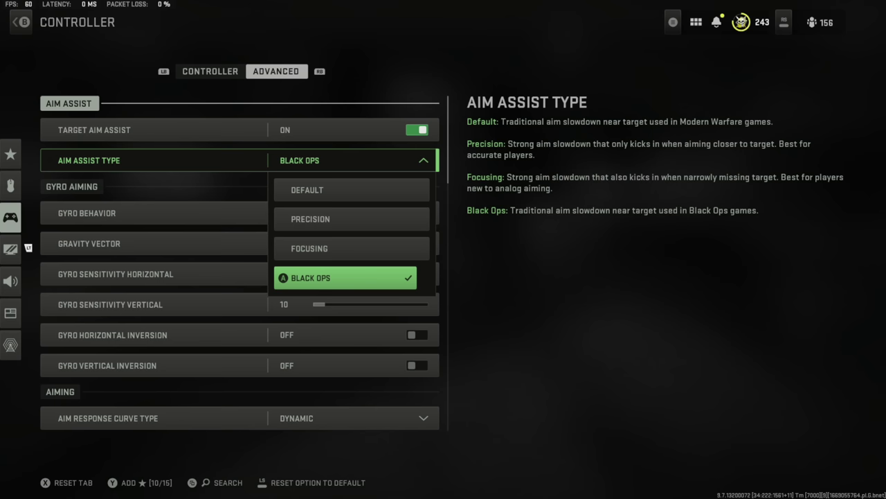
{"action": "key", "text": "Escape"}
Step: Review the gyro aiming settings from Gyro Behavior through Gyro Vertical Inversion
{"action": "key", "text": "Down"}
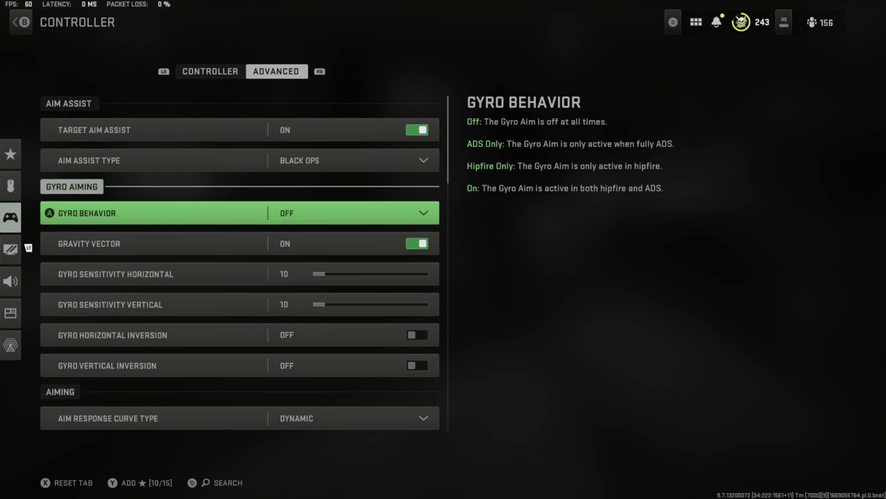
{"action": "key", "text": "Down"}
{"action": "key", "text": "Down"}
{"action": "key", "text": "Down"}
{"action": "key", "text": "Down"}
{"action": "key", "text": "Down"}
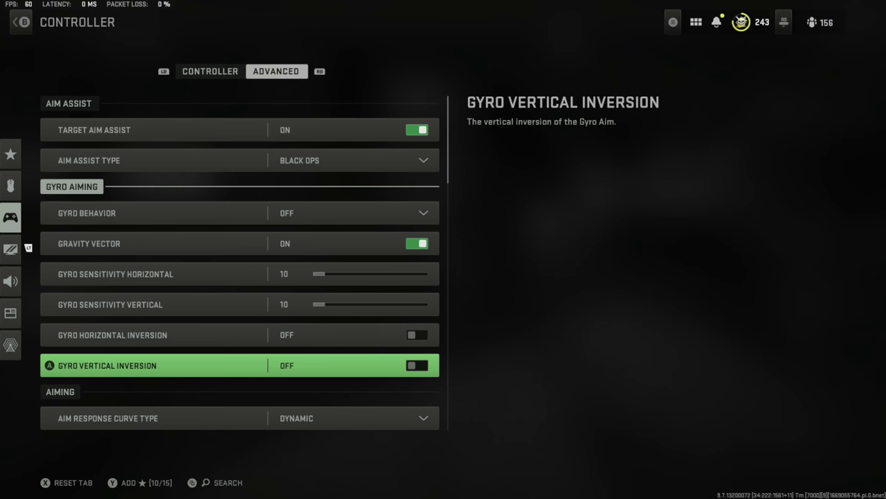
Step: Set Aim Response Curve Type to Dynamic
{"action": "key", "text": "Down"}
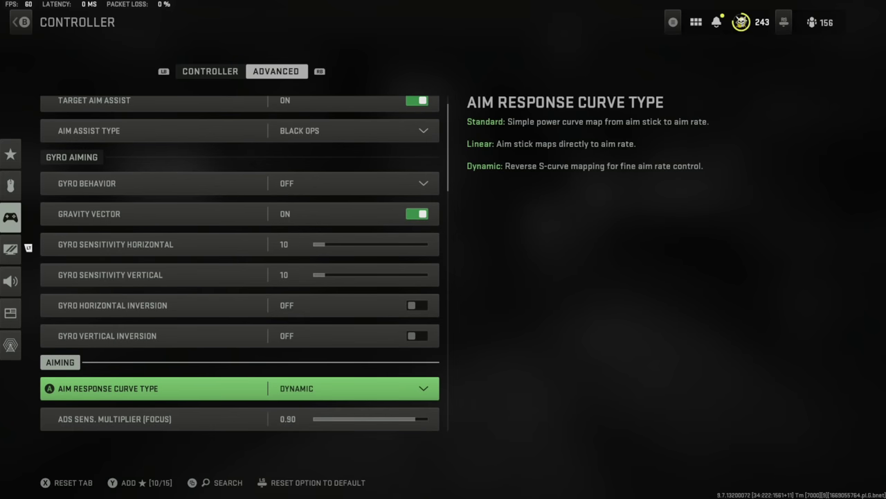
{"action": "key", "text": "Return"}
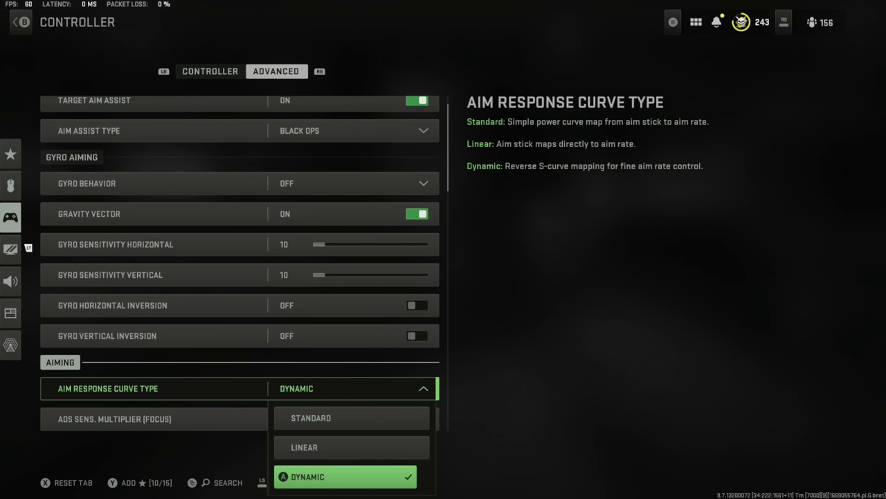
{"action": "key", "text": "Return"}
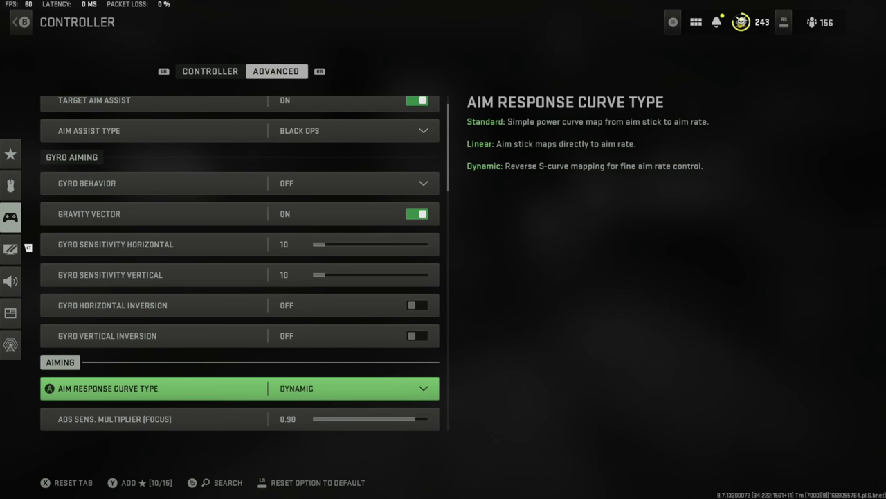
Step: Check the ADS Sens. Multiplier (Focus), ADS Sensitivity Transition Timing and Custom Sensitivity Per Zoom settings
{"action": "key", "text": "Down"}
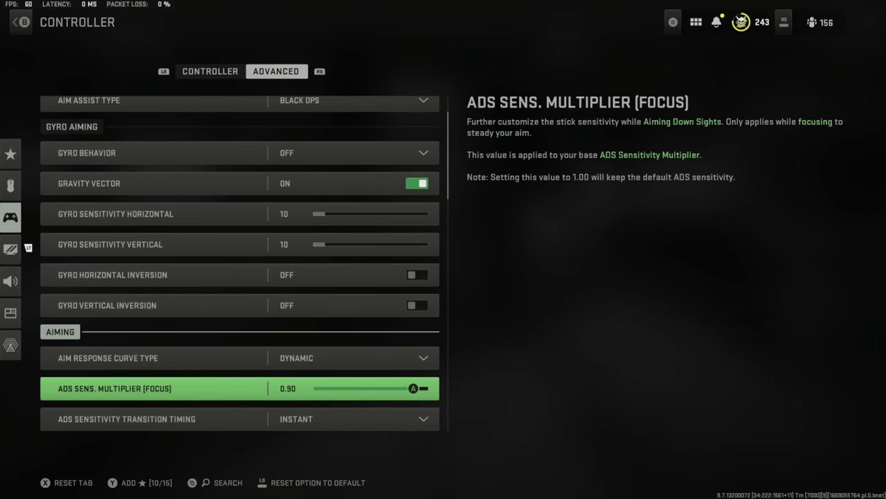
{"action": "key", "text": "Down"}
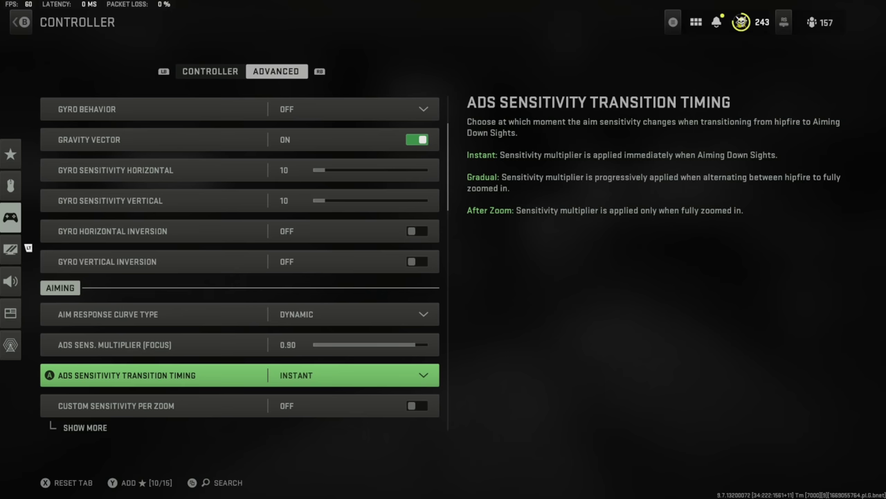
{"action": "key", "text": "Down"}
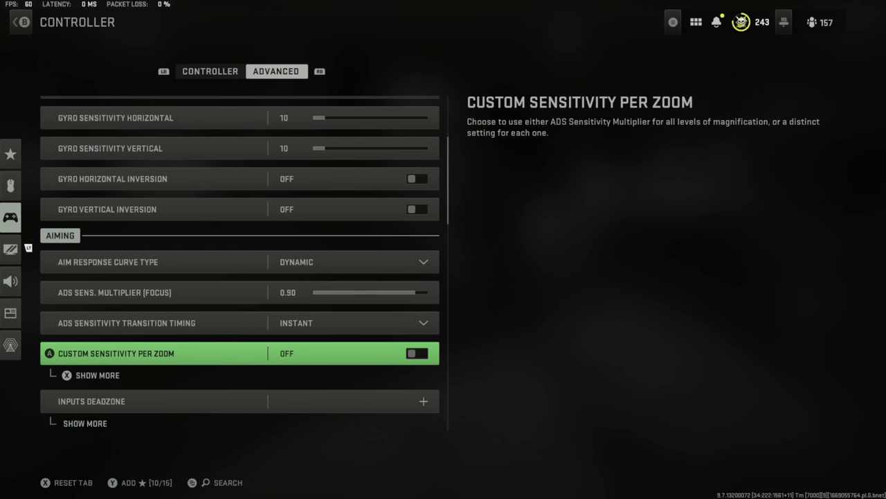
Step: Expand Custom Sensitivity Per Zoom and examine the ADS sensitivity multipliers from low zoom to high zoom
{"action": "key", "text": "x"}
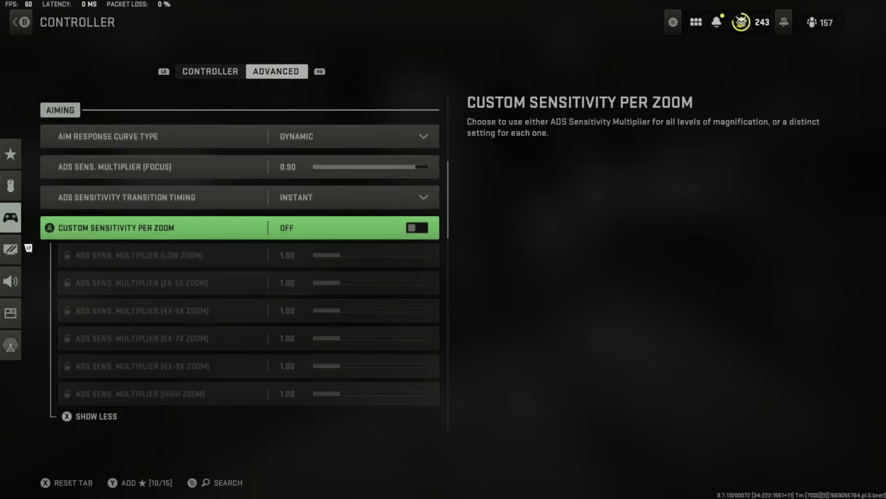
{"action": "key", "text": "Down"}
{"action": "key", "text": "Down"}
{"action": "key", "text": "Down"}
{"action": "key", "text": "Down"}
{"action": "key", "text": "Down"}
{"action": "key", "text": "Down"}
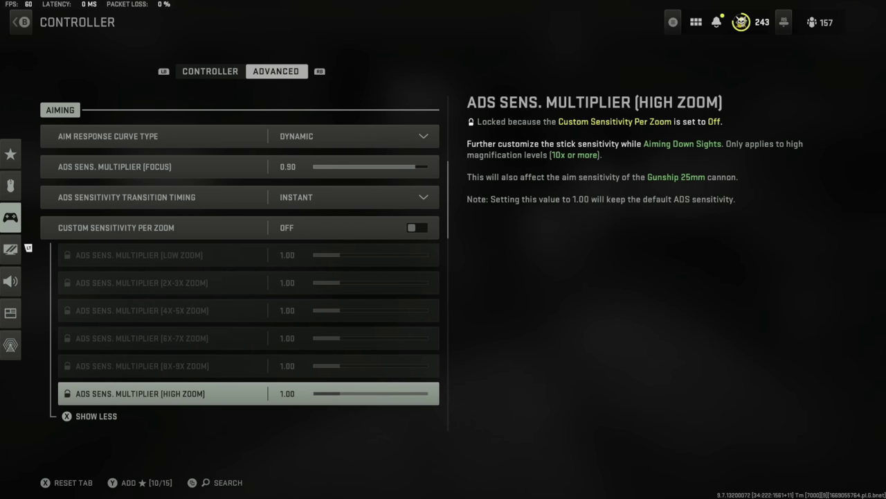
{"action": "key", "text": "Up"}
{"action": "key", "text": "Up"}
{"action": "key", "text": "Up"}
{"action": "key", "text": "Up"}
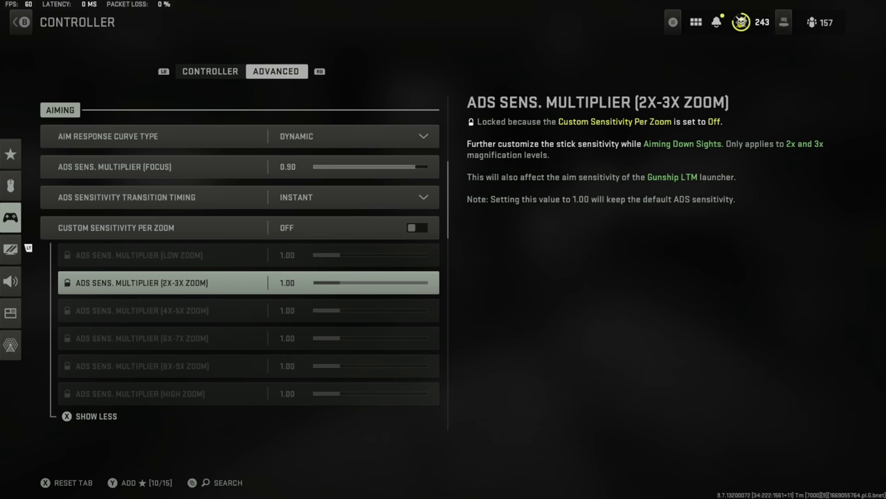
{"action": "key", "text": "Up"}
{"action": "key", "text": "Up"}
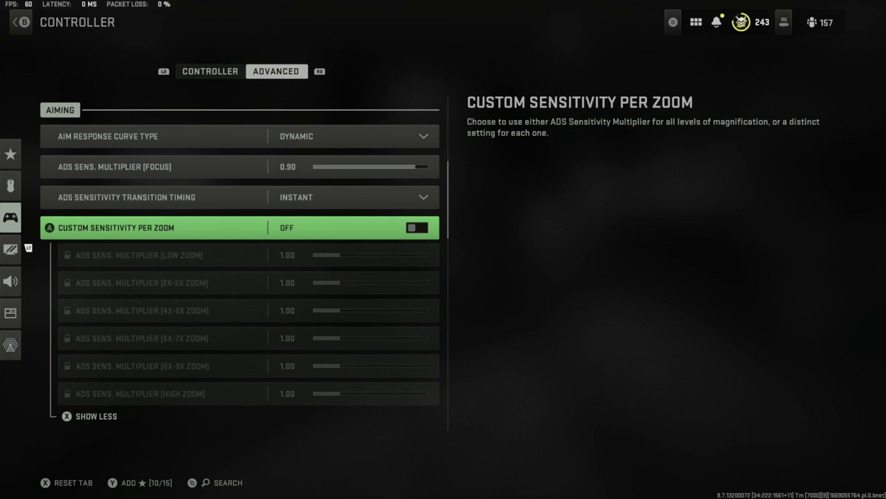
{"action": "key", "text": "Down"}
{"action": "key", "text": "Down"}
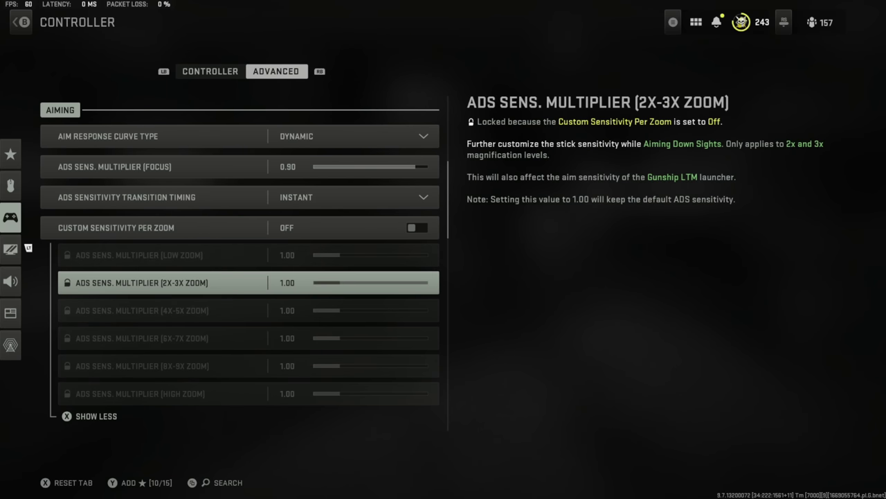
{"action": "key", "text": "Down"}
{"action": "key", "text": "Up"}
{"action": "key", "text": "Down"}
{"action": "key", "text": "Up"}
{"action": "key", "text": "Up"}
{"action": "key", "text": "Up"}
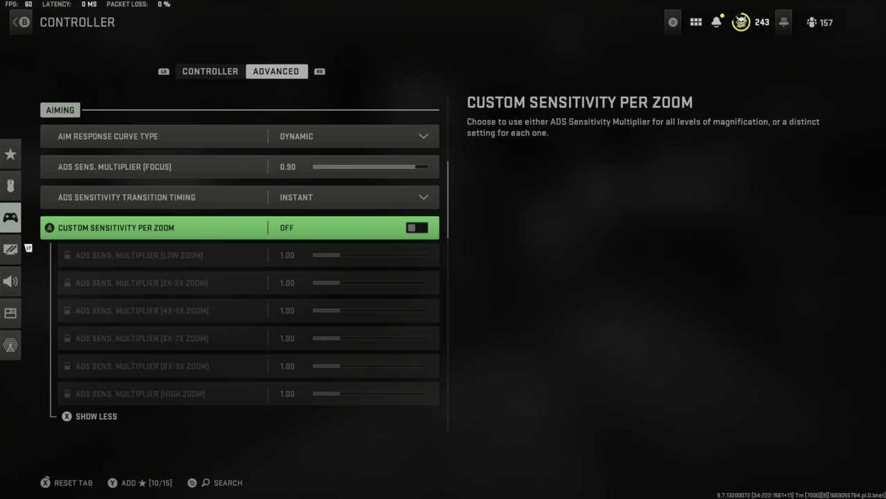
Step: Collapse the per-zoom sensitivity multipliers and check the description of Inputs Deadzone
{"action": "key", "text": "x"}
{"action": "key", "text": "Down"}
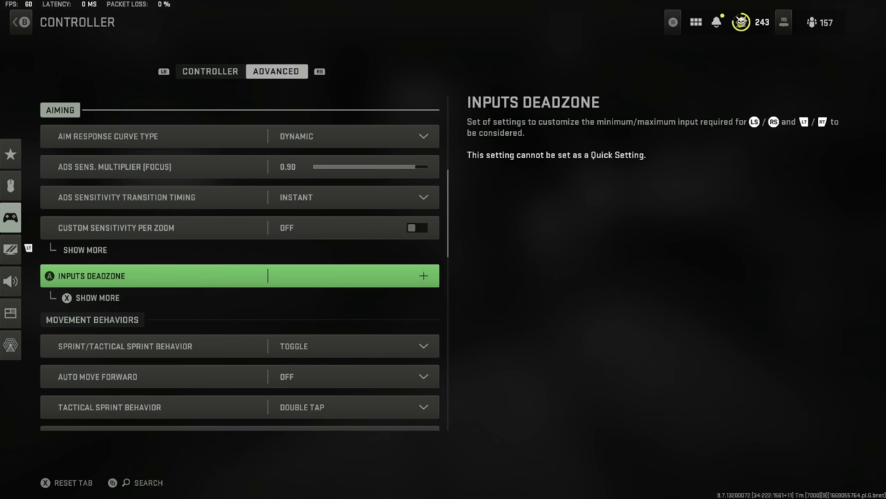
{"action": "key", "text": "Up"}
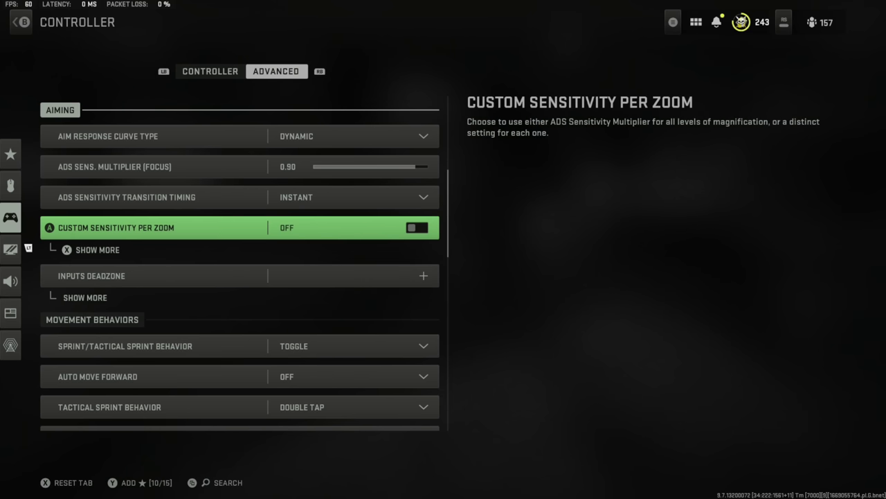
Step: Expand Inputs Deadzone and compare the descriptions of Left Stick Min and Right Stick Min
{"action": "key", "text": "Down"}
{"action": "key", "text": "Return"}
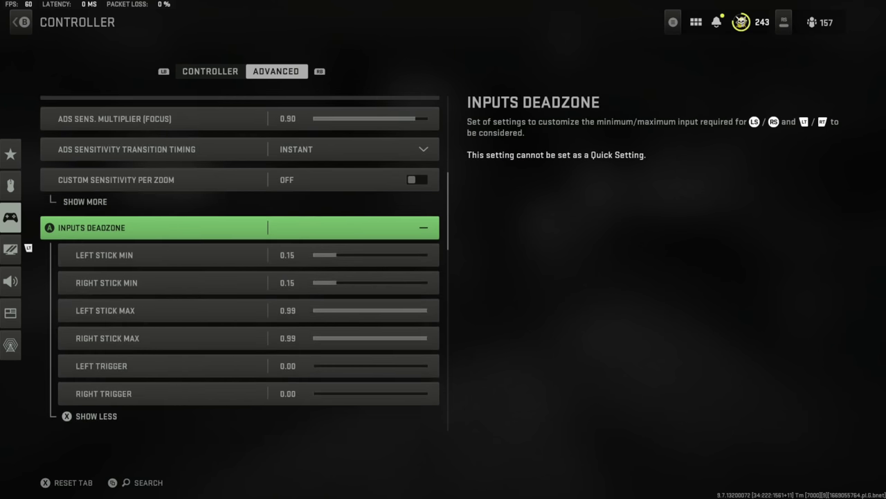
{"action": "key", "text": "Down"}
{"action": "key", "text": "Down"}
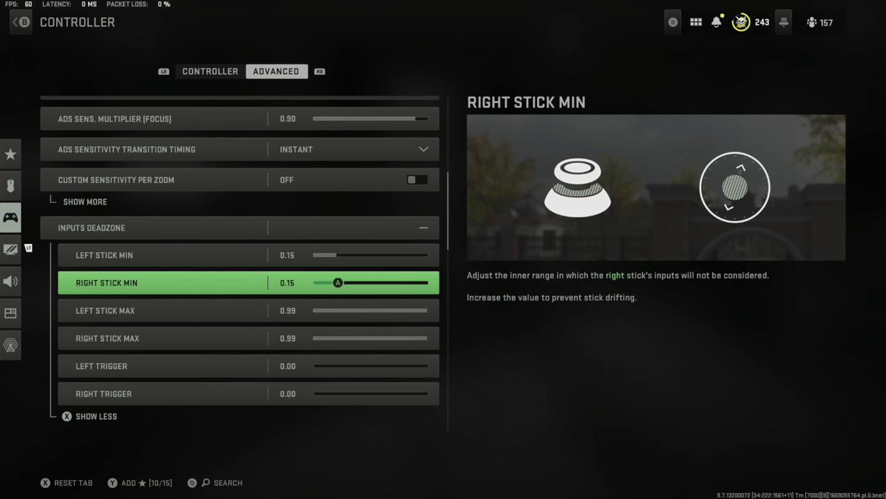
{"action": "key", "text": "Up"}
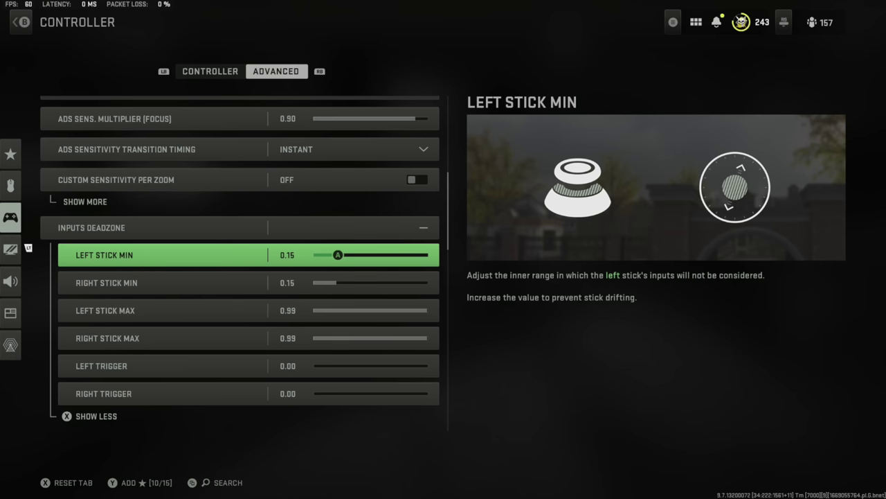
{"action": "key", "text": "Down"}
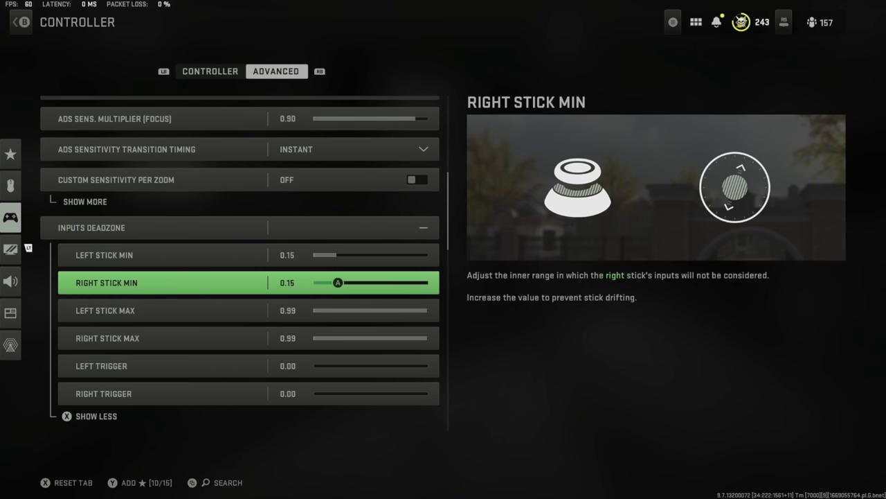
Step: Check the stick maximum and trigger deadzone settings, and collapse the Inputs Deadzone group
{"action": "key", "text": "Down"}
{"action": "key", "text": "Down"}
{"action": "key", "text": "Down"}
{"action": "key", "text": "Down"}
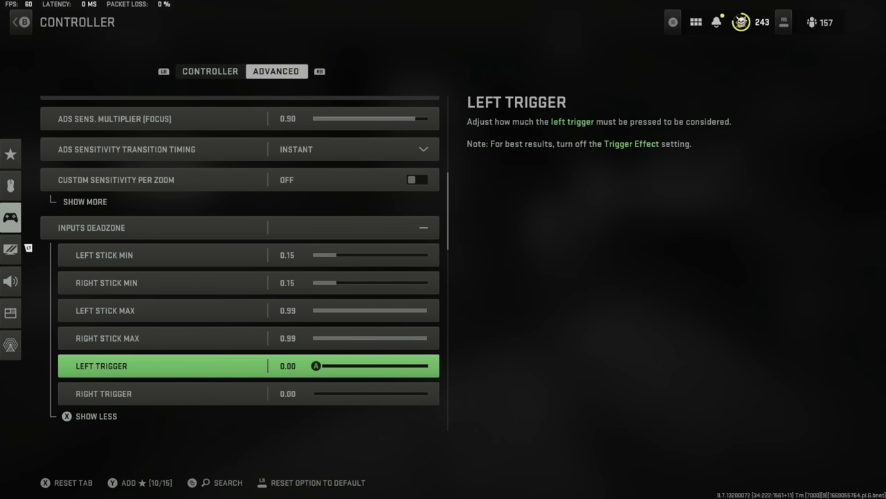
{"action": "key", "text": "Up"}
{"action": "key", "text": "Down"}
{"action": "key", "text": "Up"}
{"action": "key", "text": "Escape"}
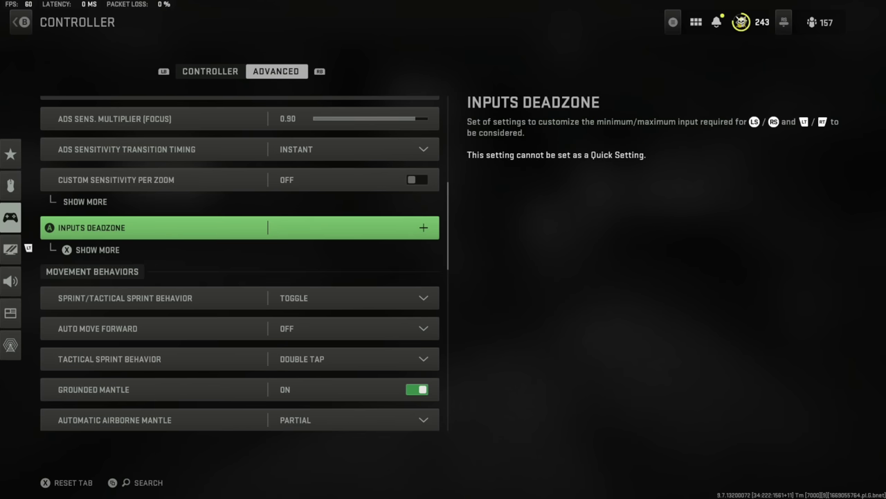
Step: Review the Sprint/Tactical Sprint Behavior, Auto Move Forward, Tactical Sprint Behavior and Grounded Mantle settings under Movement Behaviors
{"action": "key", "text": "Down"}
{"action": "key", "text": "Down"}
{"action": "key", "text": "Down"}
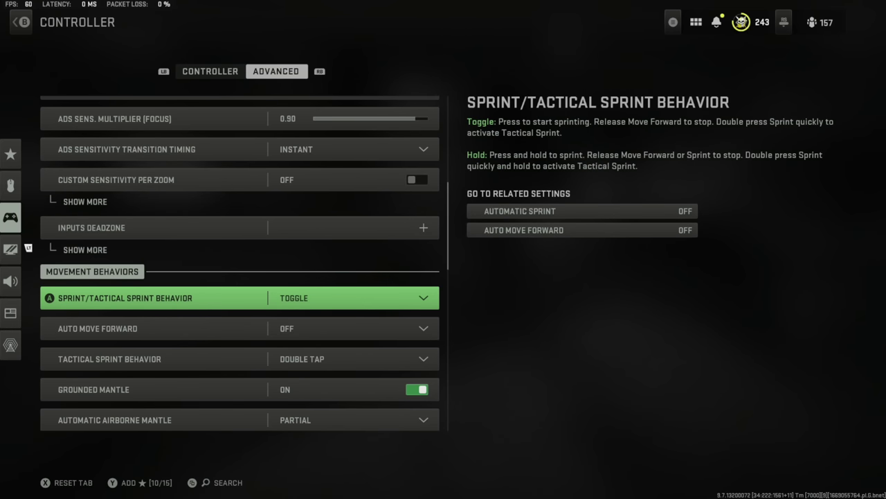
{"action": "key", "text": "Down"}
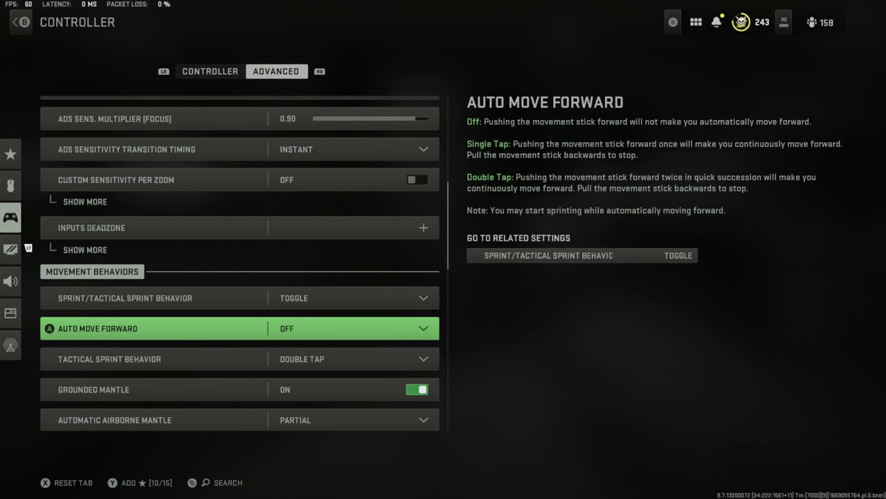
{"action": "left_click", "coordinate": [240, 359]}
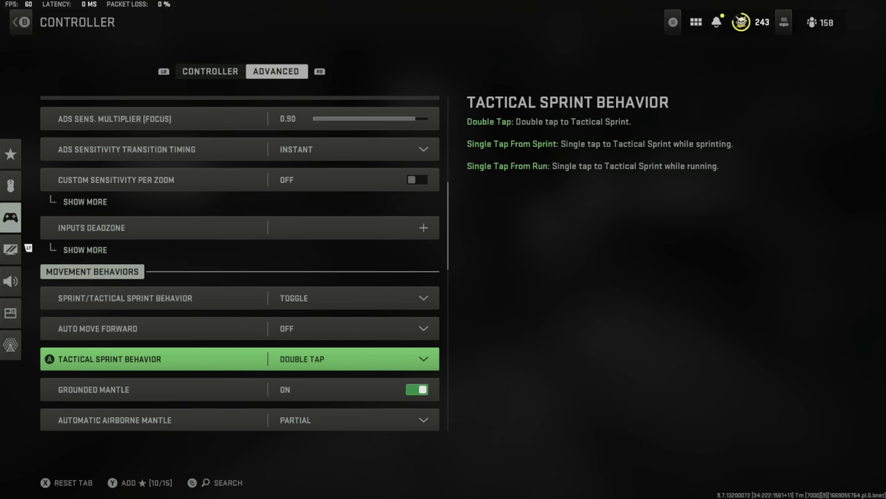
{"action": "left_click", "coordinate": [240, 388]}
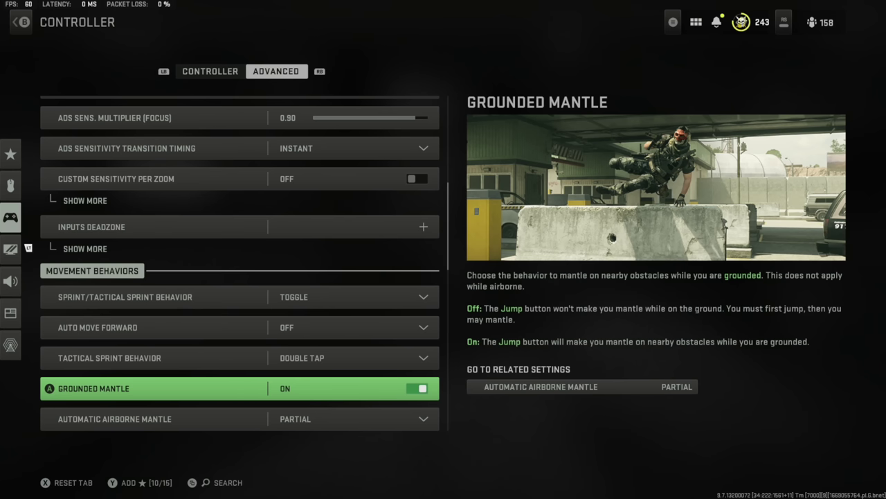
Step: Check the Automatic Airborne Mantle, Automatic Ground Mantle, Invert Slide and Dive Behavior and Plunging Underwater settings
{"action": "key", "text": "Down"}
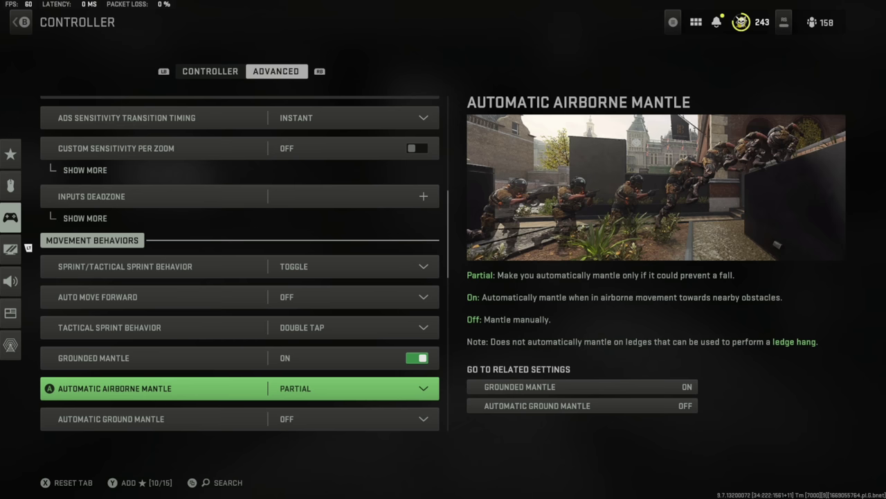
{"action": "key", "text": "Down"}
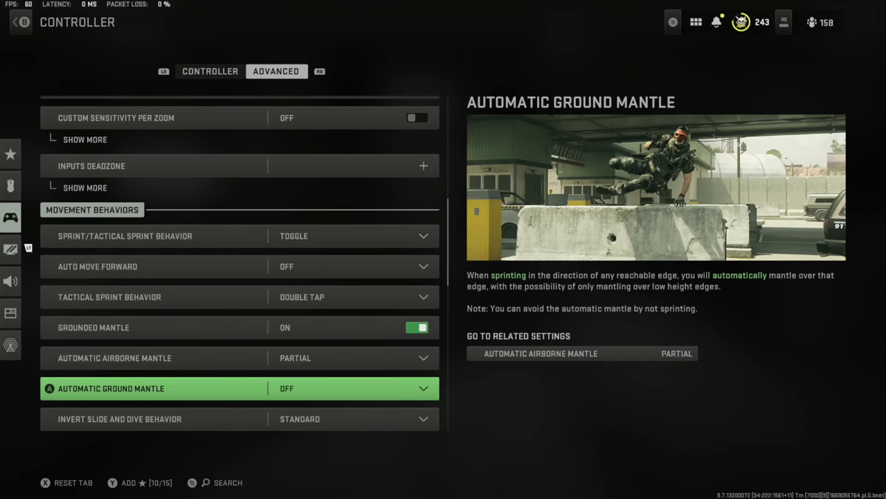
{"action": "key", "text": "Down"}
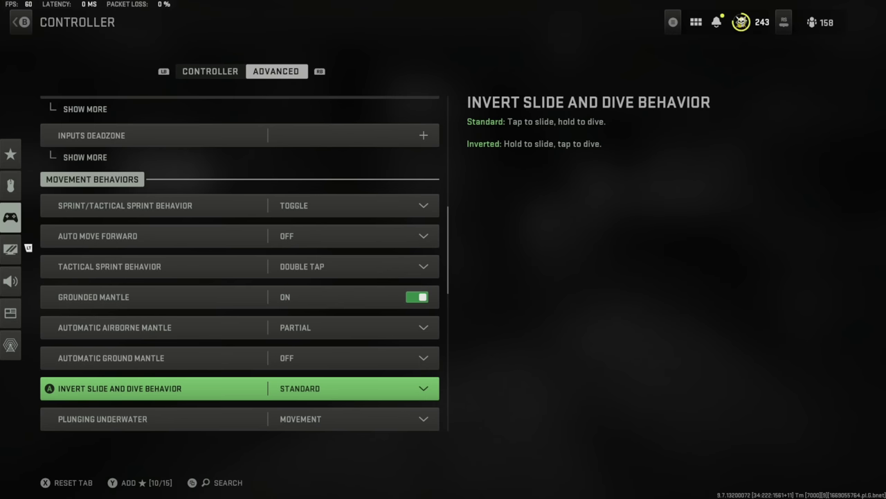
{"action": "key", "text": "Down"}
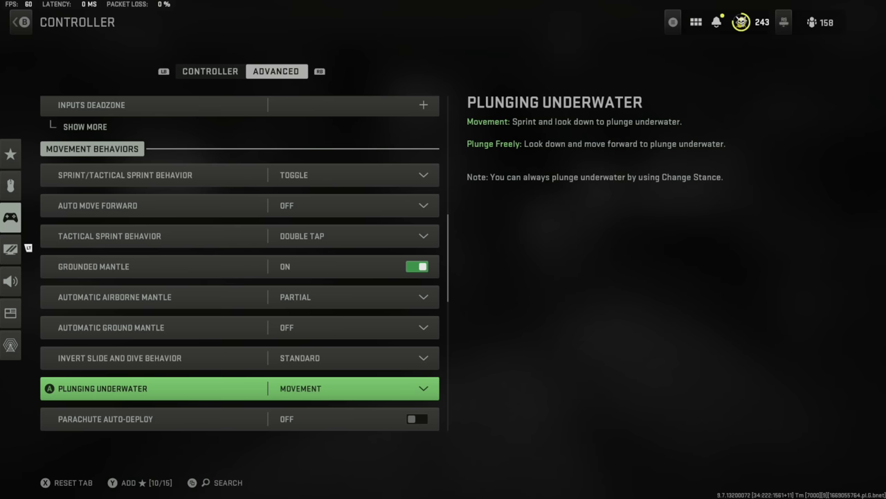
Step: Turn Parachute Auto-Deploy on and switch it back off
{"action": "key", "text": "Down"}
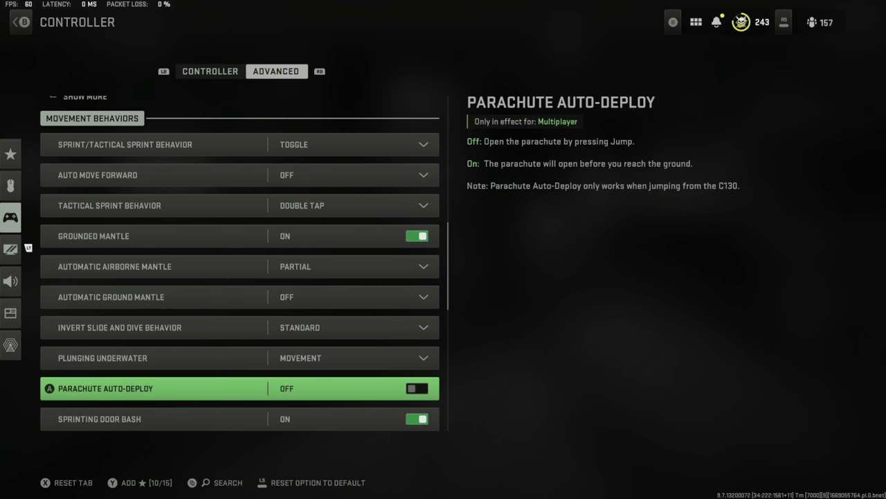
{"action": "key", "text": "Return"}
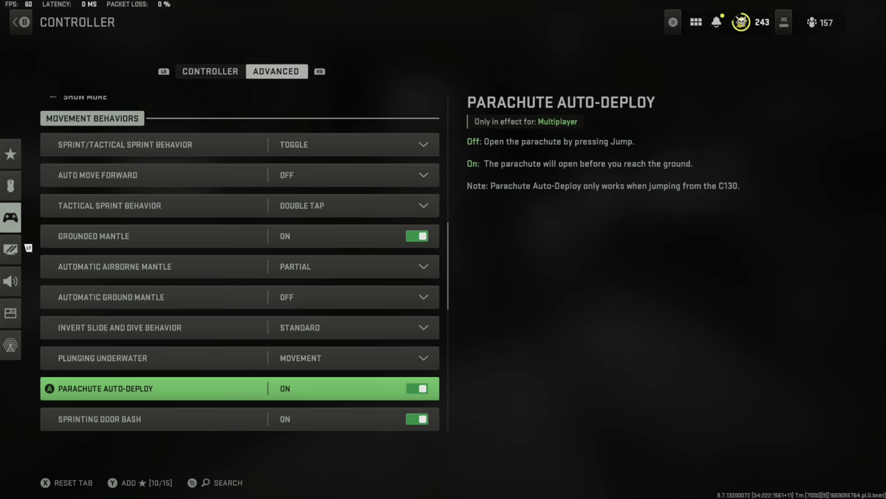
{"action": "key", "text": "Return"}
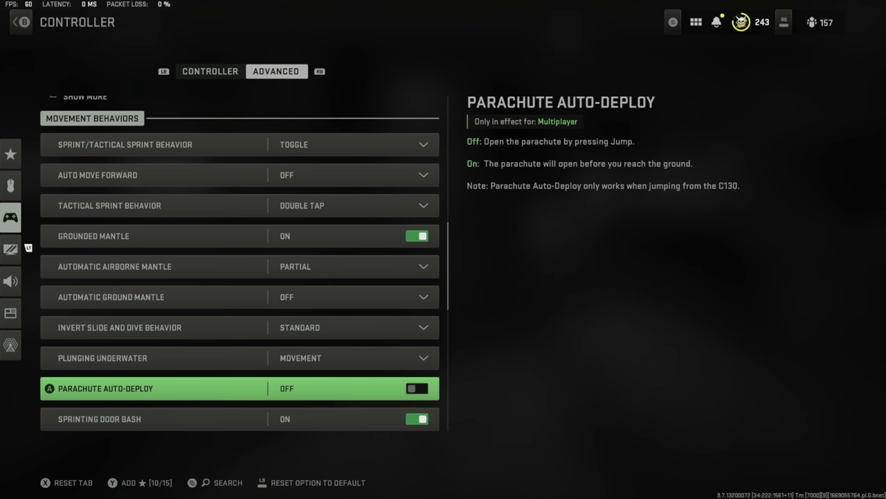
Step: Review Sprinting Door Bash and Ledge Hang Mantle Behavior, plus the Combat Behaviors settings up to ADS Interruption Behavior
{"action": "key", "text": "Down"}
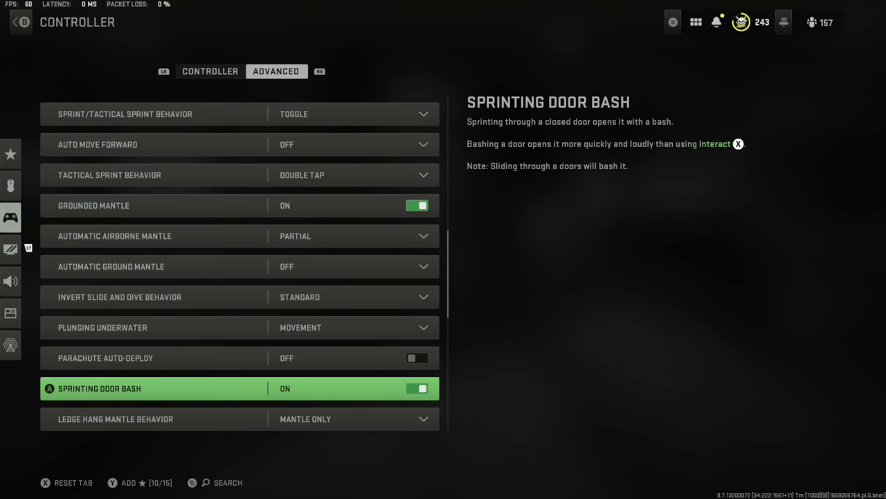
{"action": "key", "text": "Down"}
{"action": "key", "text": "Down"}
{"action": "key", "text": "Down"}
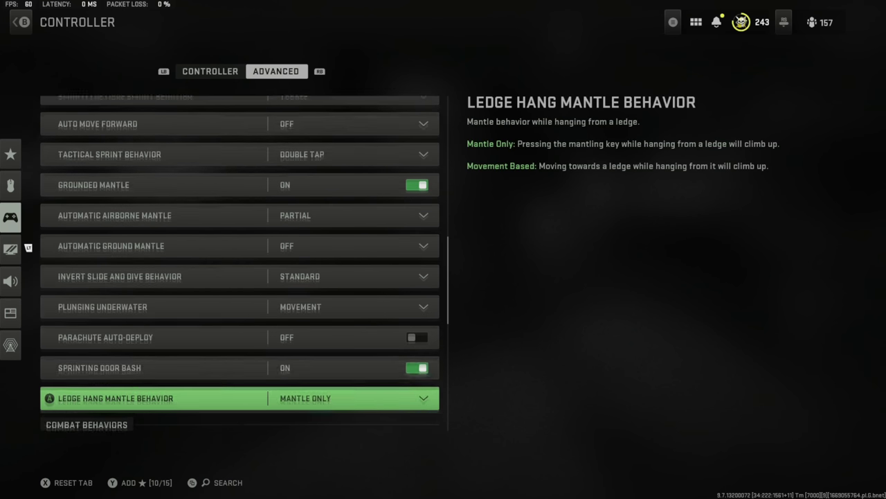
{"action": "key", "text": "Down"}
{"action": "key", "text": "Down"}
{"action": "key", "text": "Down"}
{"action": "key", "text": "Down"}
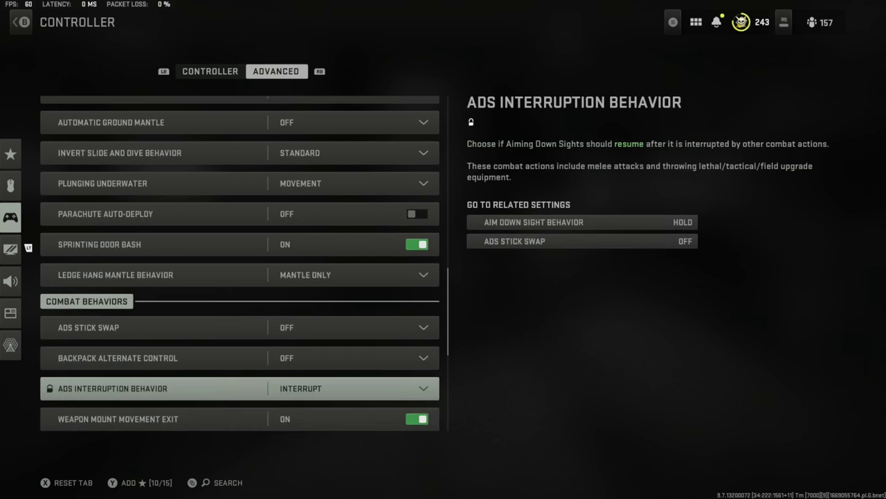
Step: Turn Quick C4 Detonation off and switch it back on
{"action": "key", "text": "Down"}
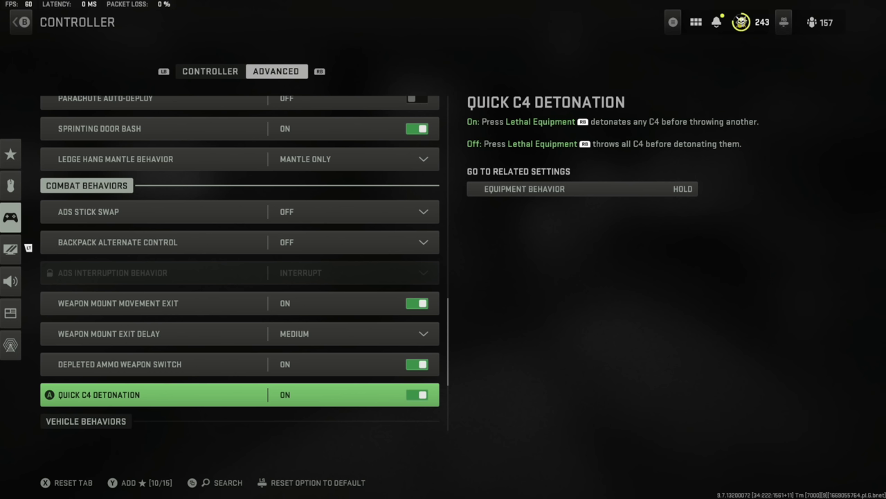
{"action": "key", "text": "Return"}
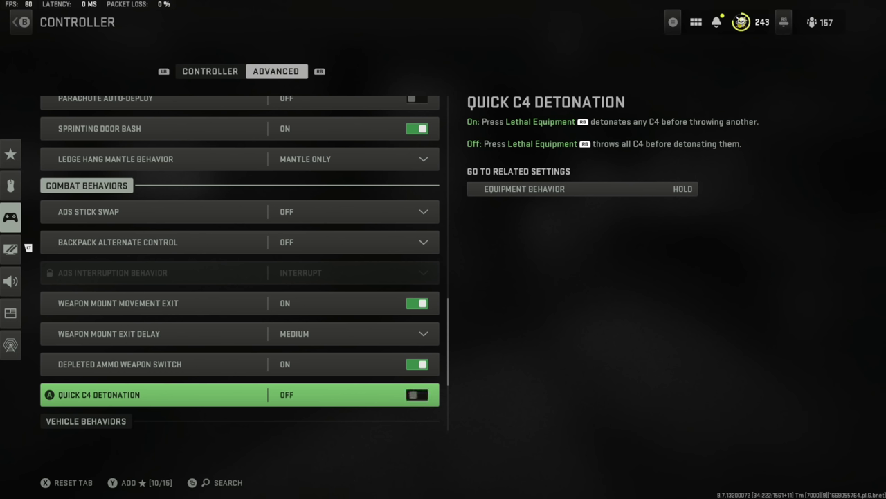
{"action": "key", "text": "Return"}
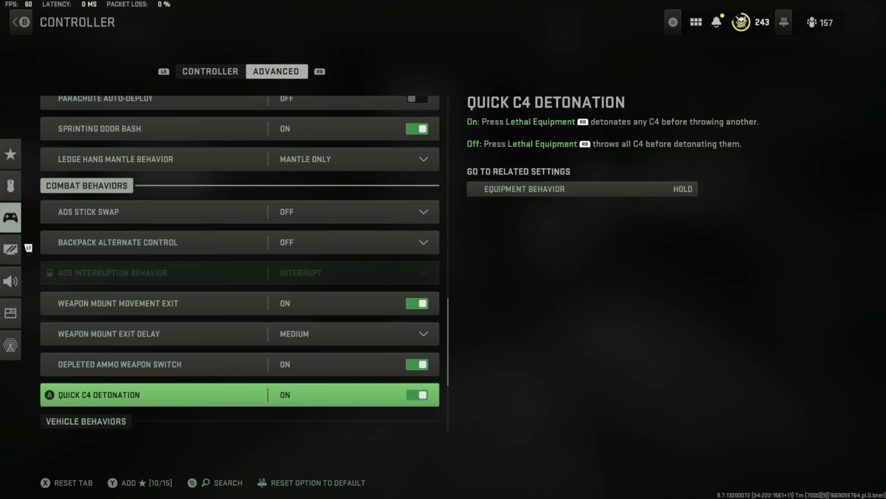
Step: Review the Vehicle Behaviors and Overlays Behaviors settings, from Vehicle Camera Recenter to Double Tap Danger Ping Delay
{"action": "key", "text": "Down"}
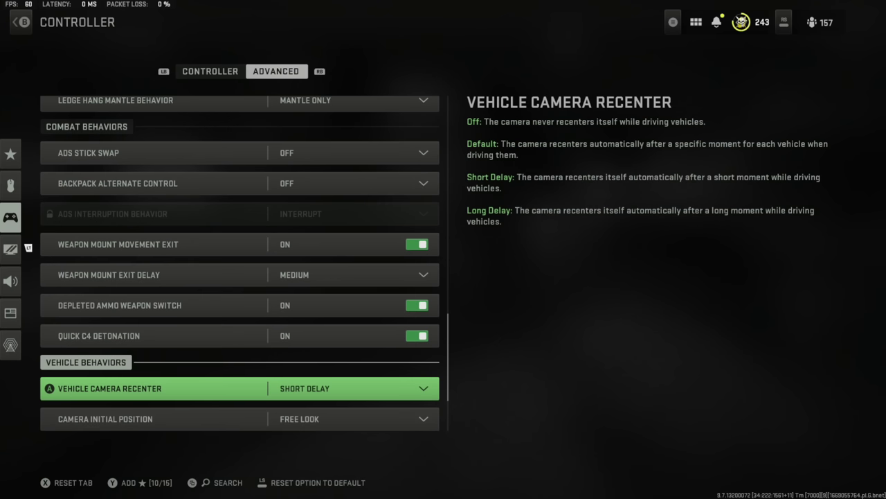
{"action": "key", "text": "Down"}
{"action": "key", "text": "Down"}
{"action": "key", "text": "Down"}
{"action": "key", "text": "Down"}
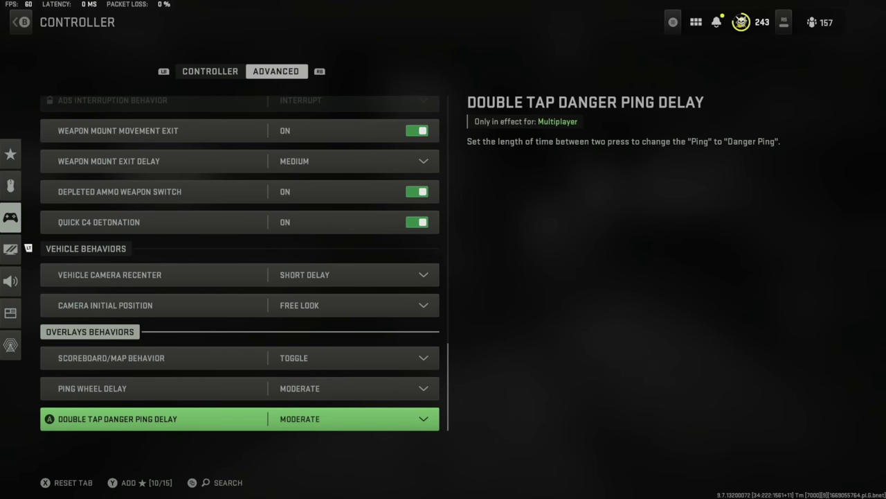
{"action": "key", "text": "Up"}
{"action": "key", "text": "Up"}
{"action": "key", "text": "Up"}
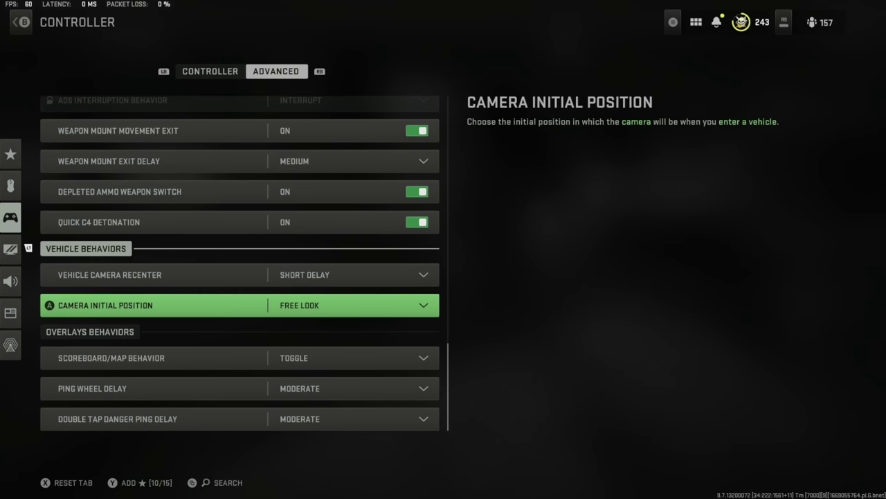
{"action": "key", "text": "Down"}
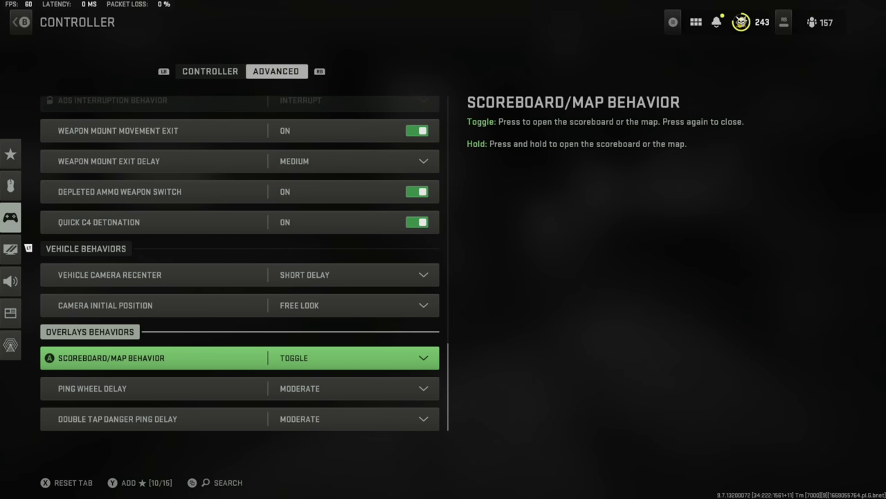
Step: Switch from the Controller settings to the Graphics settings
{"action": "key", "text": "Left"}
{"action": "key", "text": "Down"}
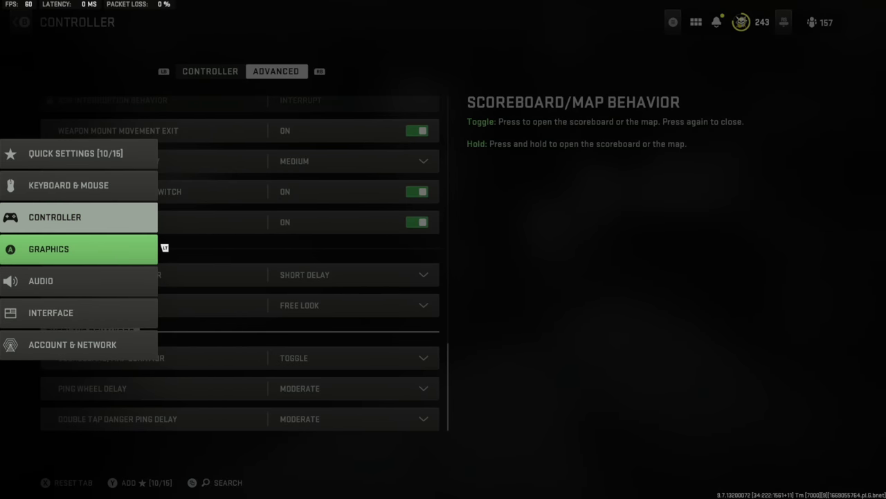
{"action": "key", "text": "Up"}
{"action": "key", "text": "Down"}
{"action": "key", "text": "Return"}
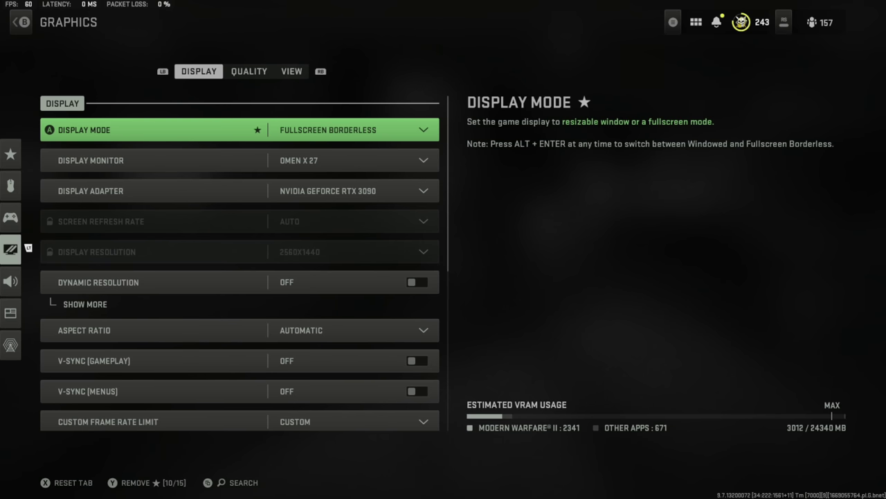
Step: Examine the Display Mode, Display Monitor, Display Adapter and Display Resolution settings
{"action": "key", "text": "Down"}
{"action": "key", "text": "Down"}
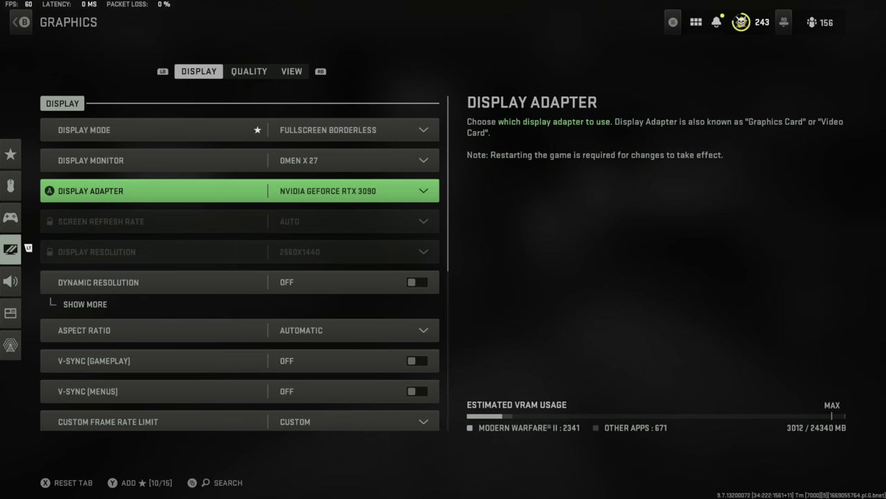
{"action": "key", "text": "Up"}
{"action": "key", "text": "Up"}
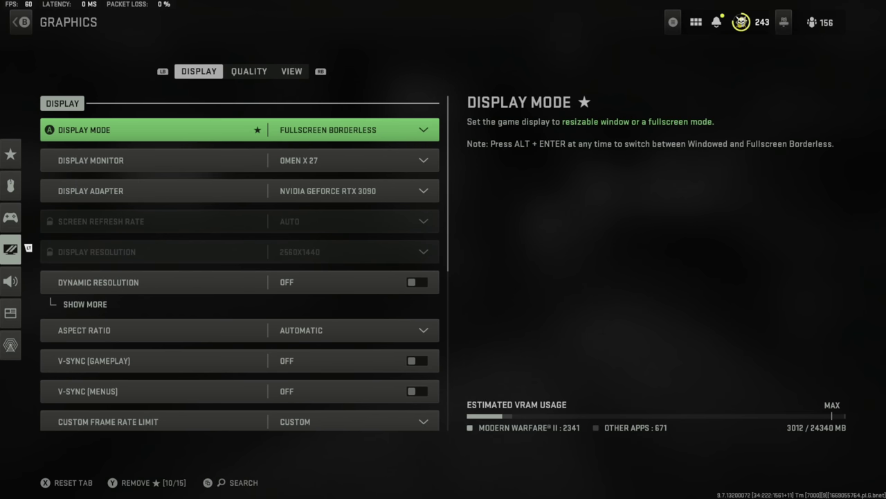
{"action": "key", "text": "Down"}
{"action": "key", "text": "Down"}
{"action": "key", "text": "Down"}
{"action": "key", "text": "Down"}
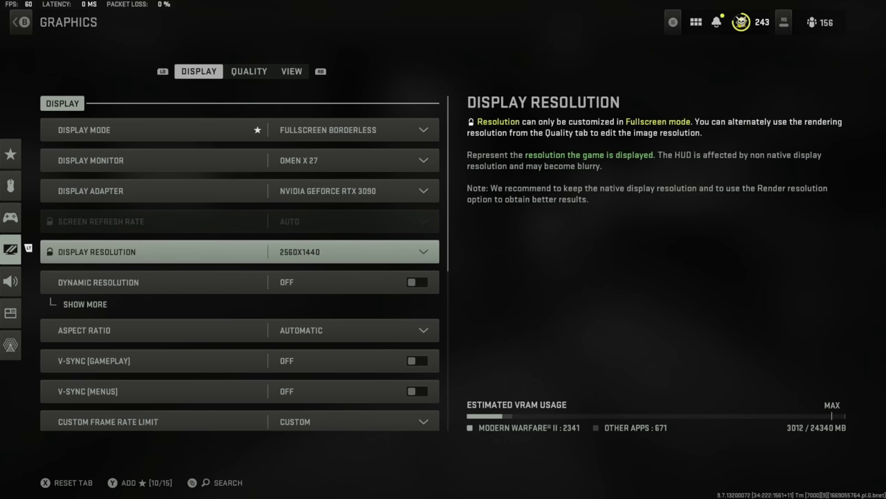
Step: Check the descriptions of Screen Refresh Rate, Display Resolution, Dynamic Resolution and Aspect Ratio
{"action": "key", "text": "Up"}
{"action": "key", "text": "Up"}
{"action": "key", "text": "Down"}
{"action": "key", "text": "Down"}
{"action": "key", "text": "Down"}
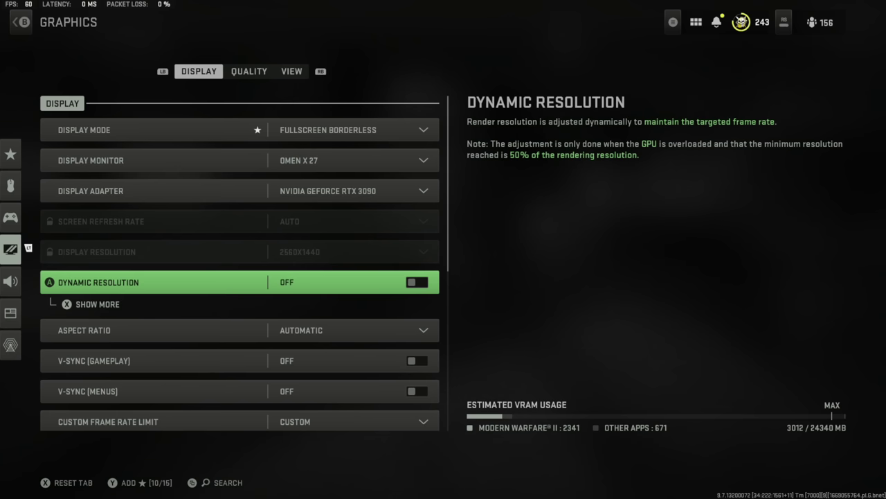
{"action": "key", "text": "Down"}
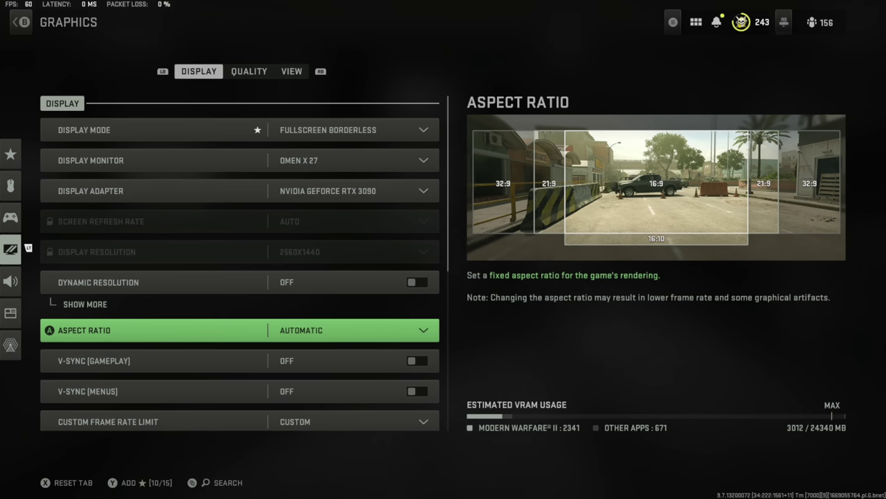
{"action": "key", "text": "Up"}
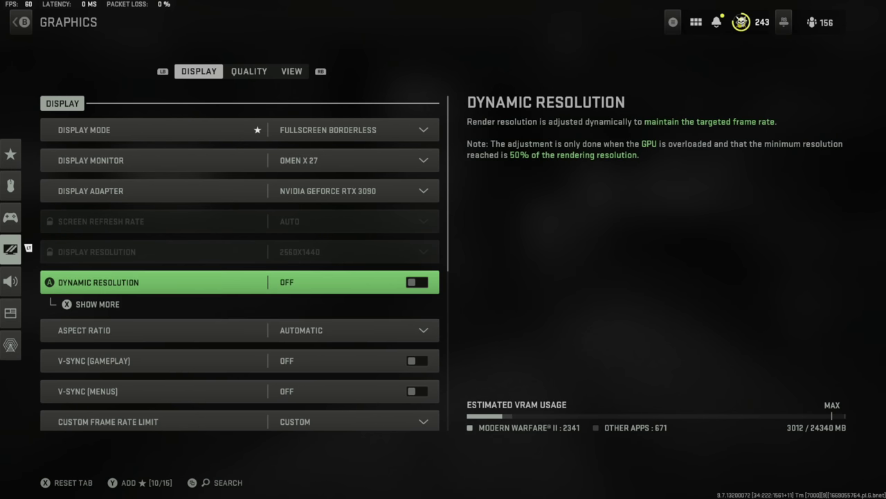
Step: Check the additional Dynamic Resolution option, then review the Aspect Ratio, V-Sync (Gameplay) and V-Sync (Menus) settings
{"action": "key", "text": "x"}
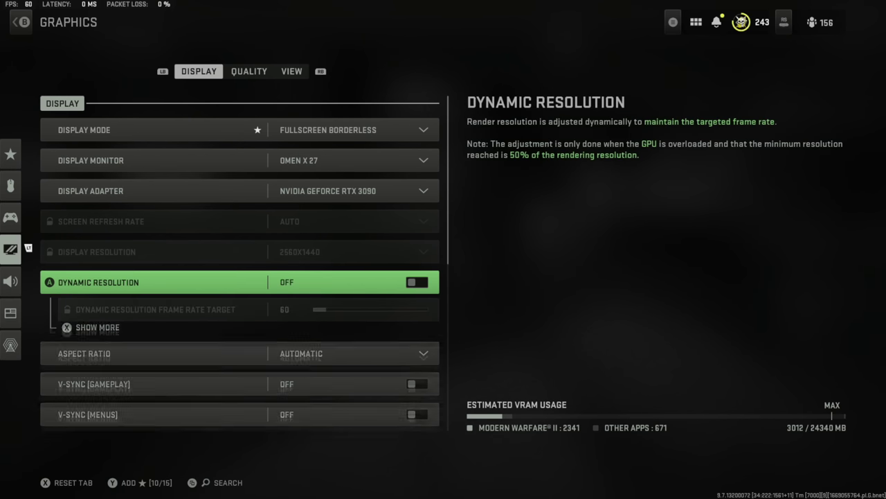
{"action": "key", "text": "x"}
{"action": "key", "text": "Down"}
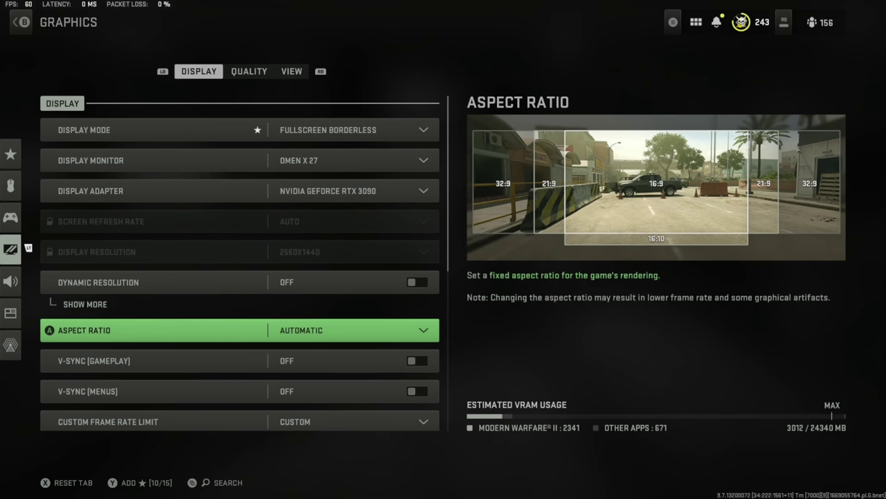
{"action": "key", "text": "Down"}
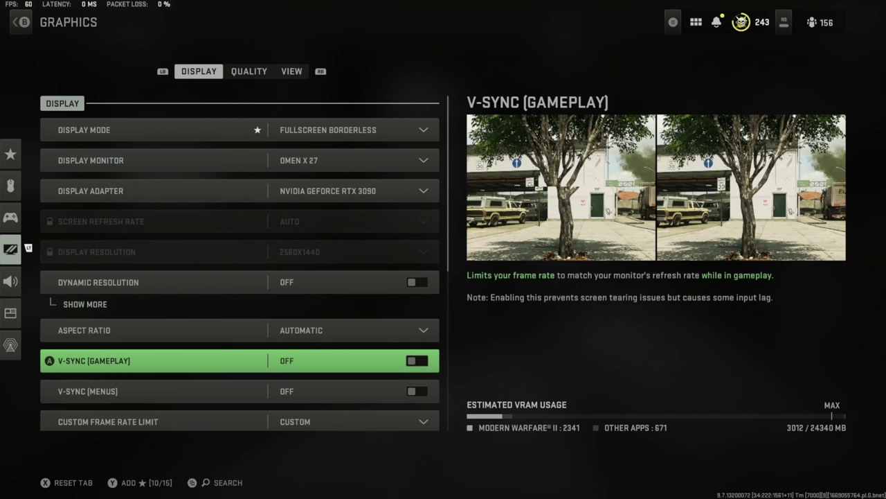
{"action": "key", "text": "Down"}
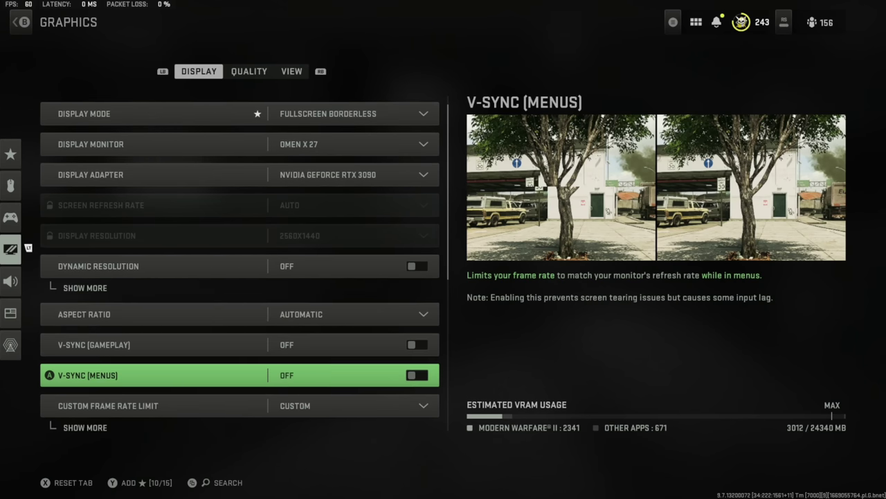
Step: Review the Custom Frame Rate Limit setting along with its gameplay, menu and out-of-focus limits
{"action": "key", "text": "Down"}
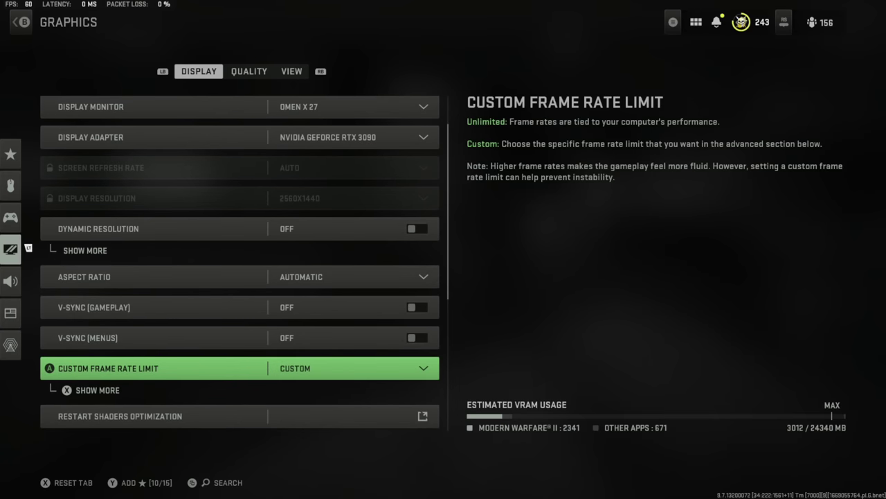
{"action": "key", "text": "x"}
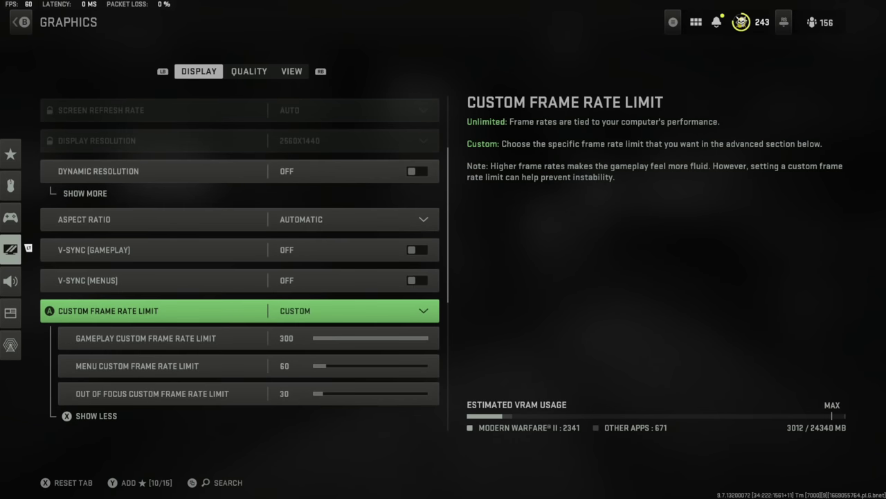
{"action": "key", "text": "Down"}
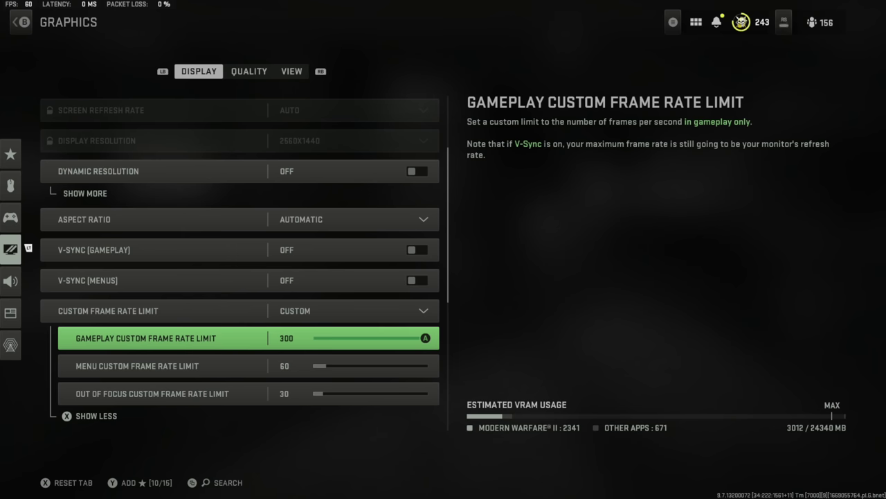
{"action": "left_click", "coordinate": [137, 365]}
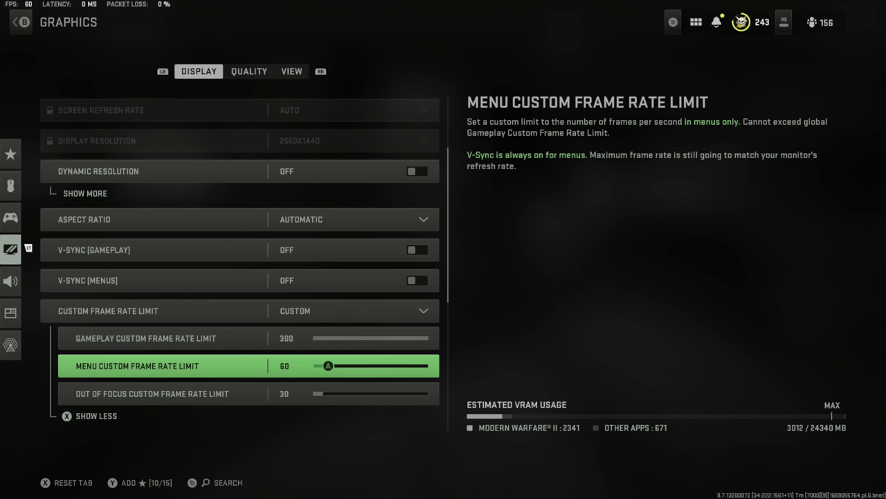
{"action": "left_click", "coordinate": [152, 393]}
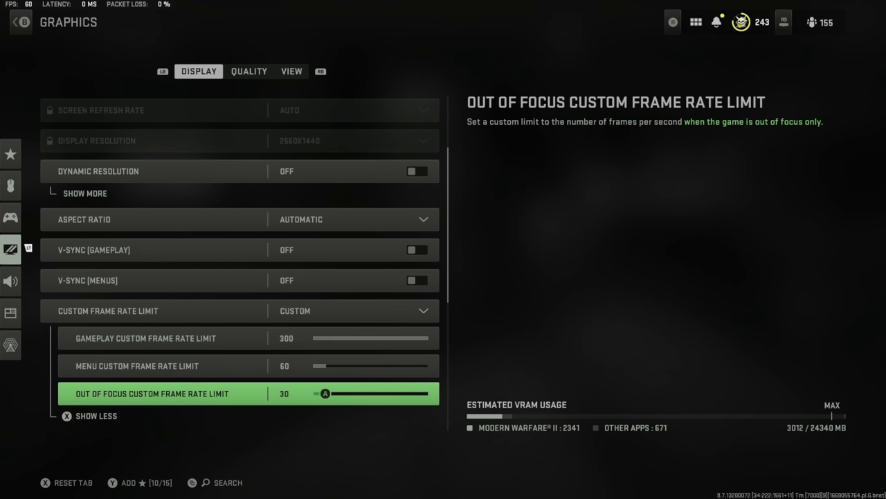
{"action": "key", "text": "Escape"}
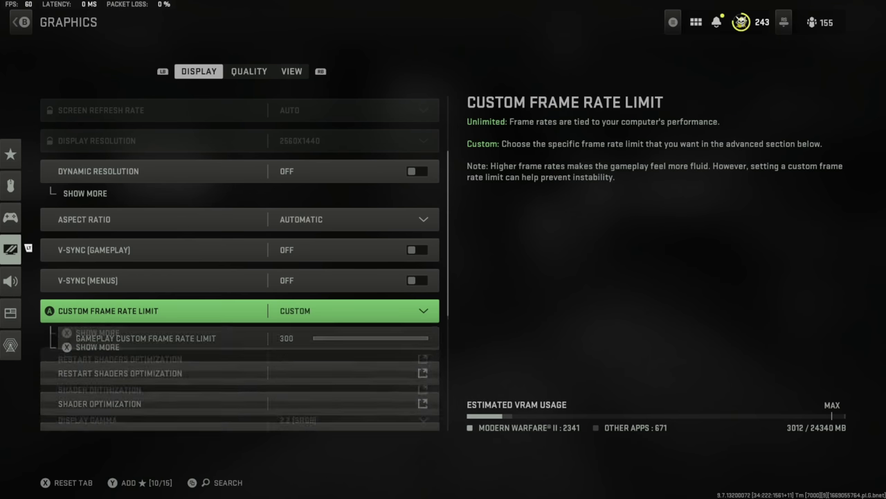
Step: Check the Display Gamma setting and inspect the Brightness calibration screen without adjusting it
{"action": "key", "text": "Down"}
{"action": "key", "text": "Down"}
{"action": "key", "text": "Down"}
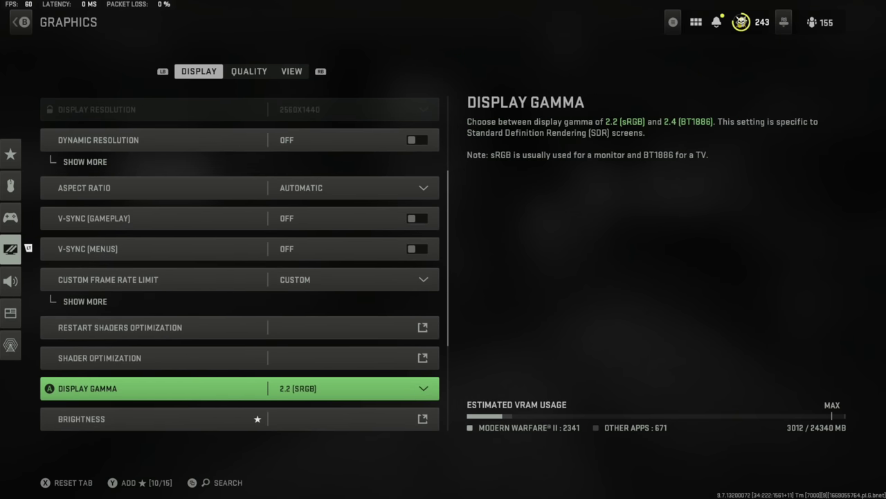
{"action": "key", "text": "Down"}
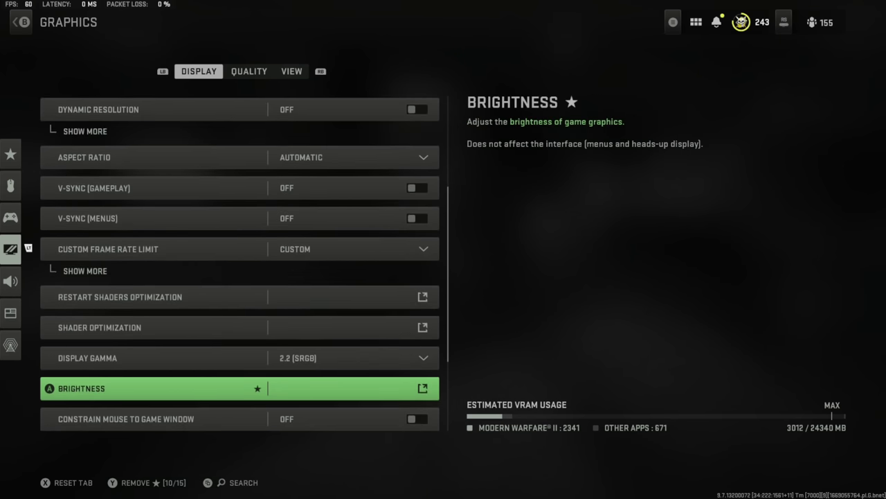
{"action": "key", "text": "Return"}
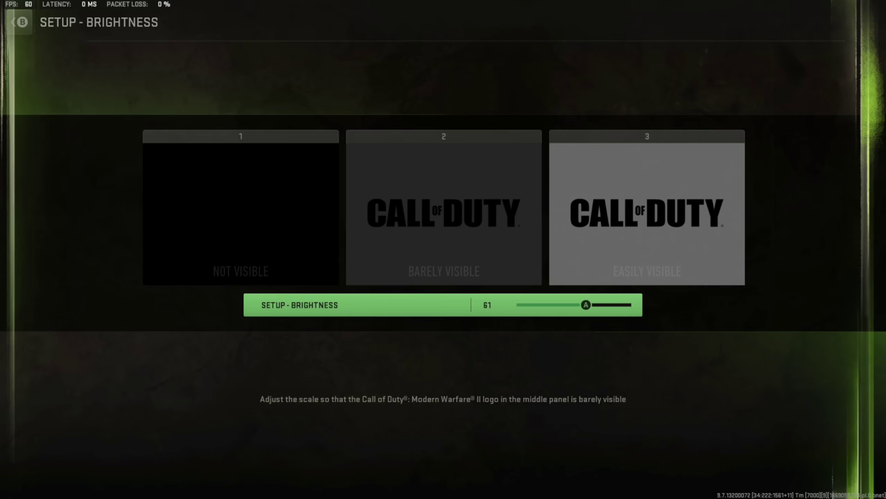
{"action": "key", "text": "Escape"}
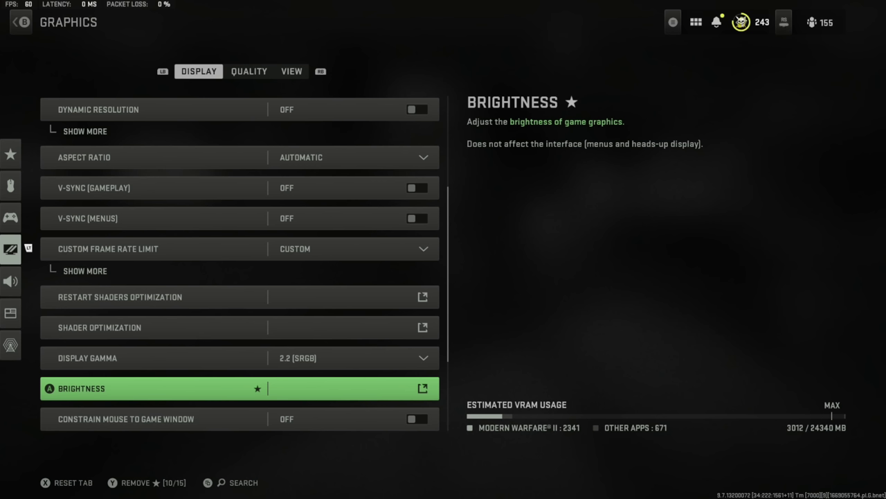
Step: Review the Constrain Mouse to Game Window, Focused Mode and High Dynamic Range (HDR) settings
{"action": "key", "text": "Down"}
{"action": "key", "text": "Down"}
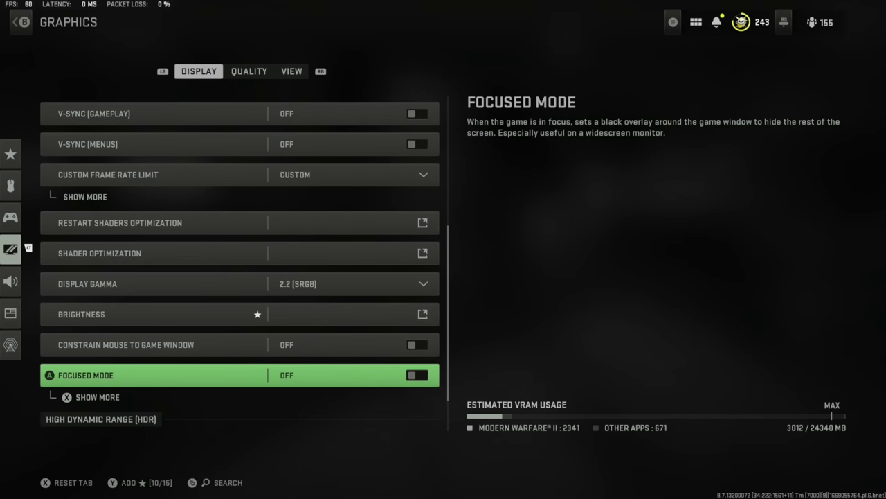
{"action": "key", "text": "Up"}
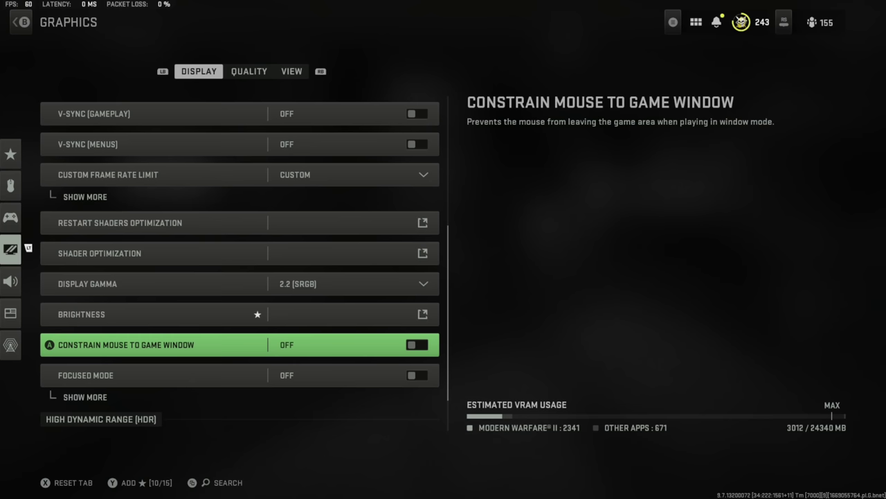
{"action": "key", "text": "Down"}
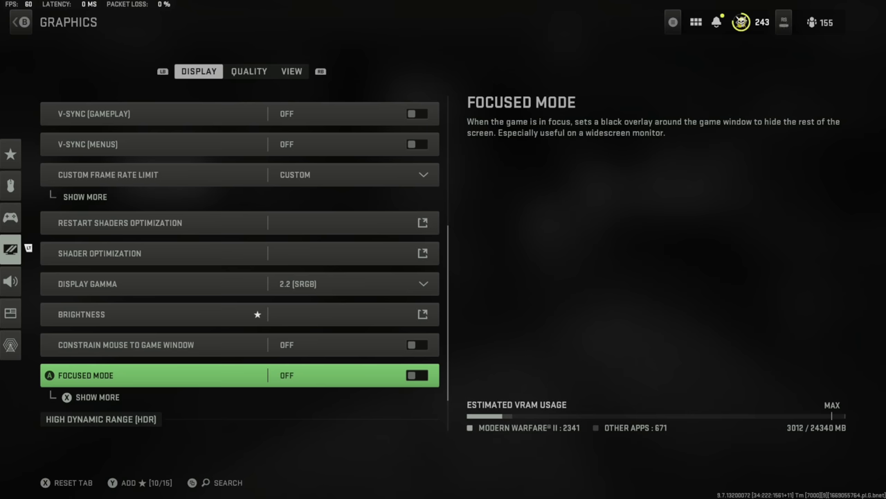
{"action": "left_click", "coordinate": [207, 388]}
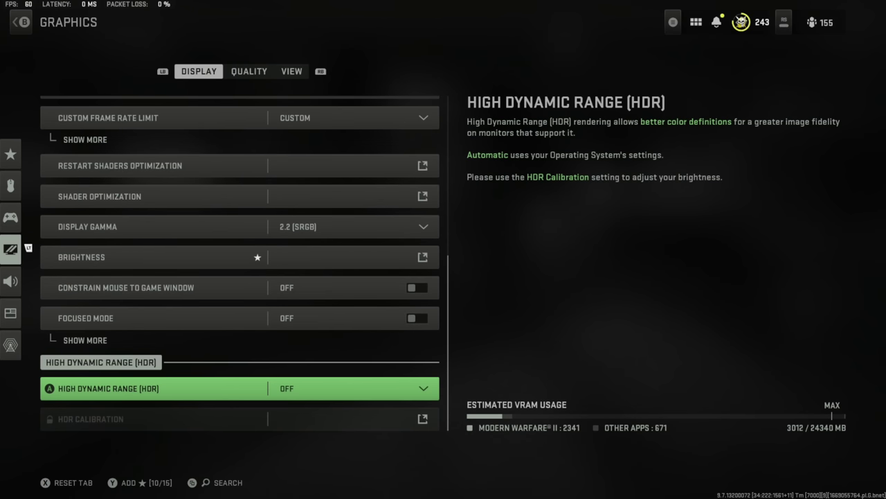
{"action": "key", "text": "Down"}
{"action": "key", "text": "Down"}
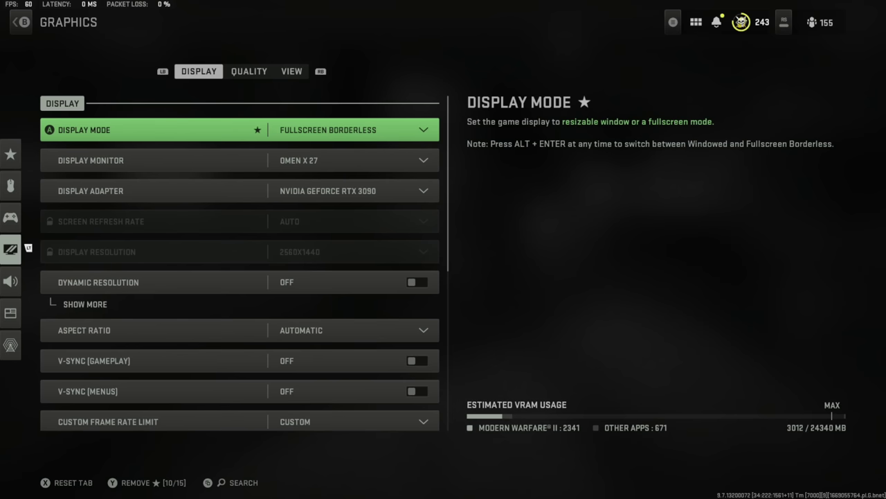
Step: Switch to the Quality graphics settings and check Quality Presets, Render Resolution and Upscaling / Sharpening
{"action": "key", "text": "e"}
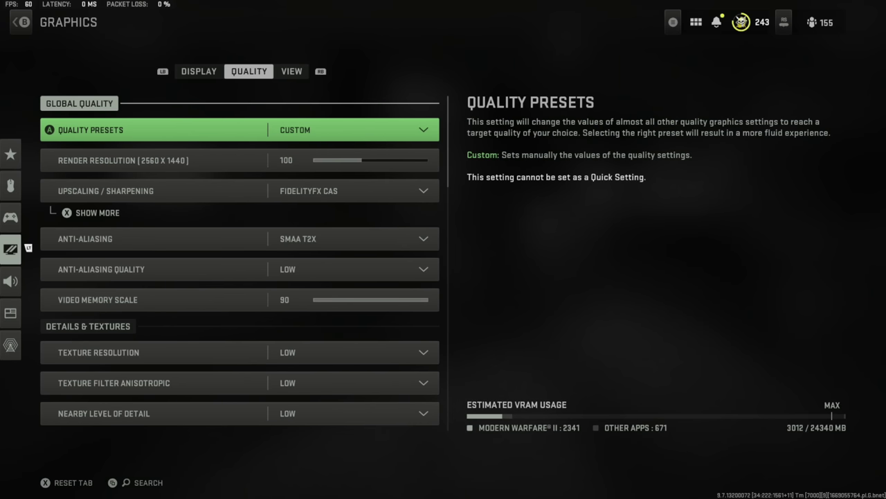
{"action": "key", "text": "Down"}
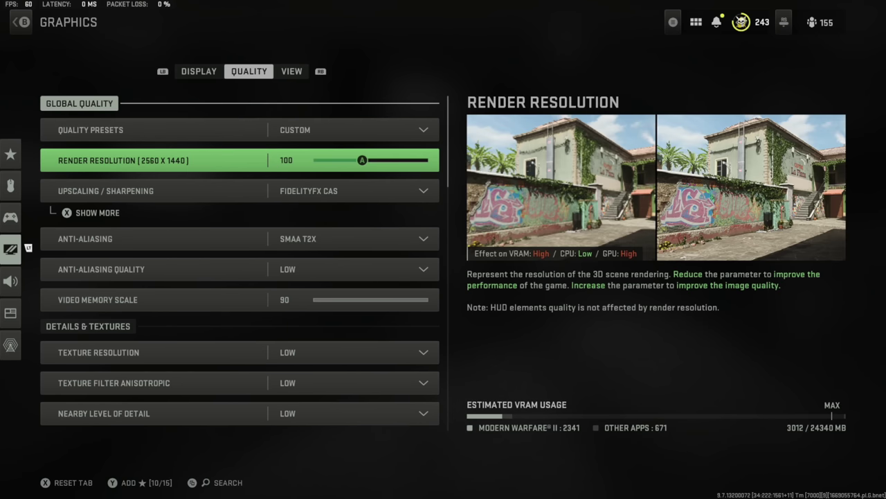
{"action": "key", "text": "Down"}
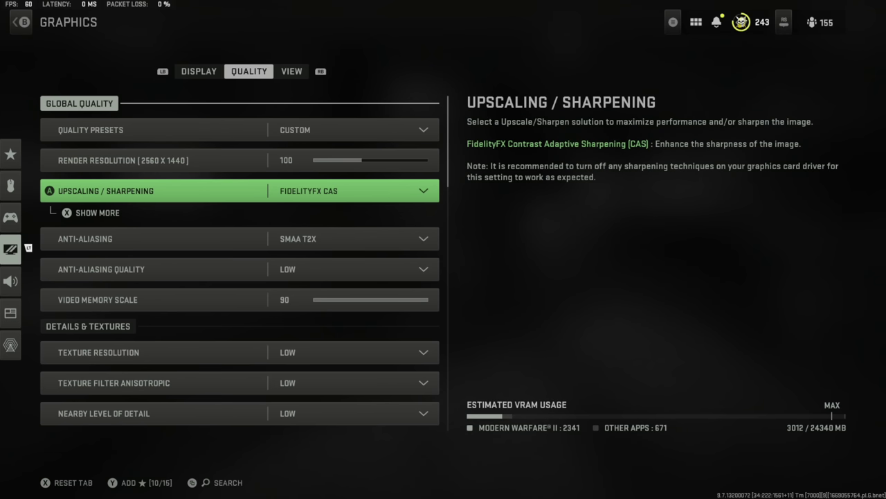
Step: Look through the available Upscaling / Sharpening options and select FidelityFX CAS
{"action": "key", "text": "Return"}
{"action": "key", "text": "Up"}
{"action": "key", "text": "Up"}
{"action": "key", "text": "Up"}
{"action": "key", "text": "Up"}
{"action": "key", "text": "Up"}
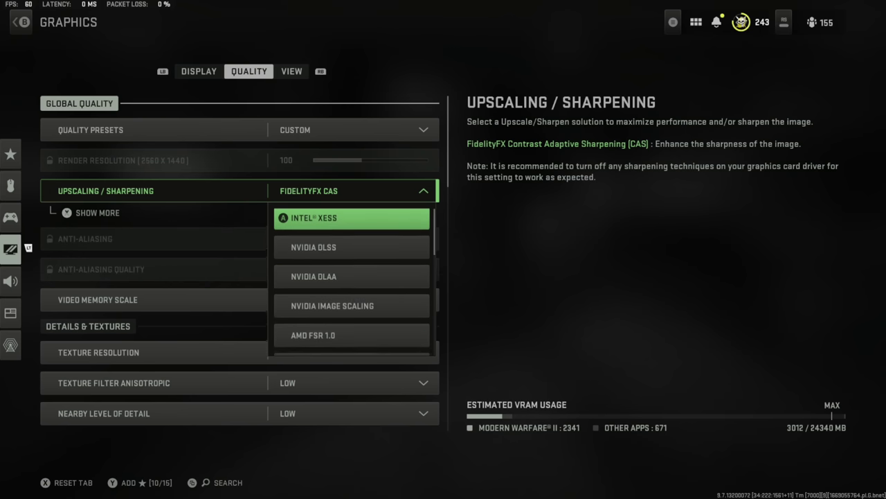
{"action": "key", "text": "Down"}
{"action": "key", "text": "Down"}
{"action": "key", "text": "Down"}
{"action": "key", "text": "Down"}
{"action": "key", "text": "Down"}
{"action": "key", "text": "Down"}
{"action": "key", "text": "Up"}
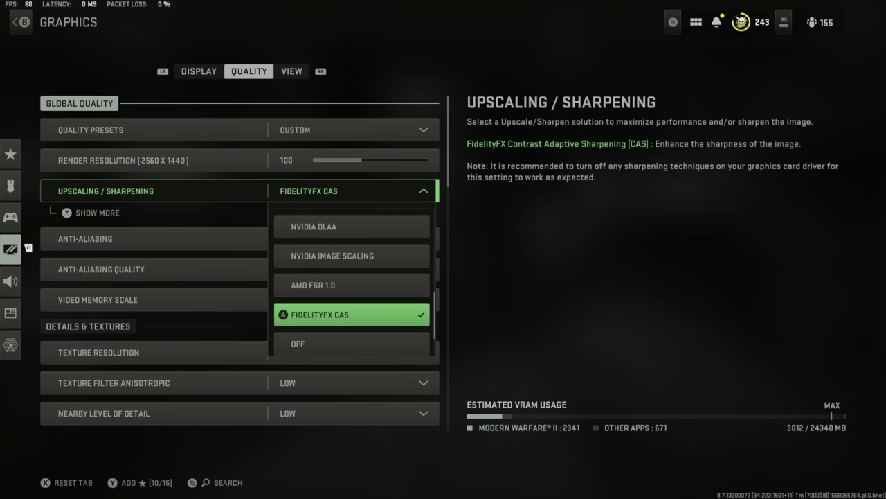
{"action": "key", "text": "Return"}
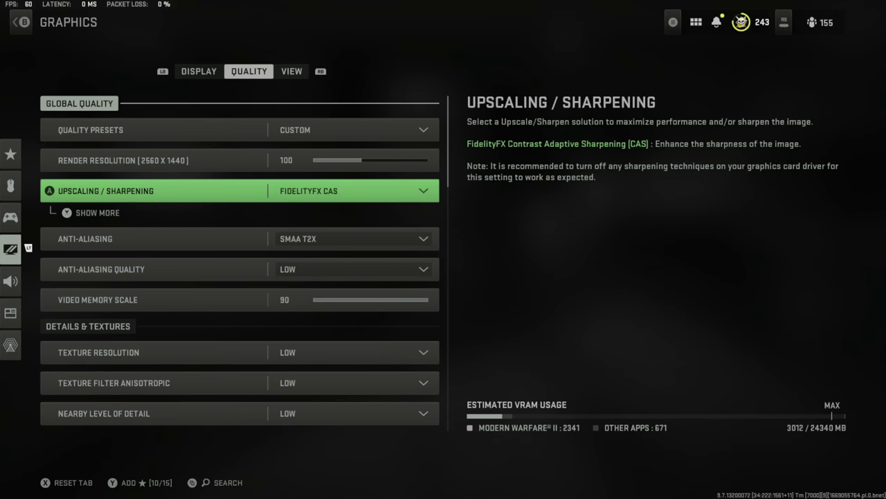
Step: Review the Anti-Aliasing, Anti-Aliasing Quality and Video Memory Scale settings
{"action": "key", "text": "Down"}
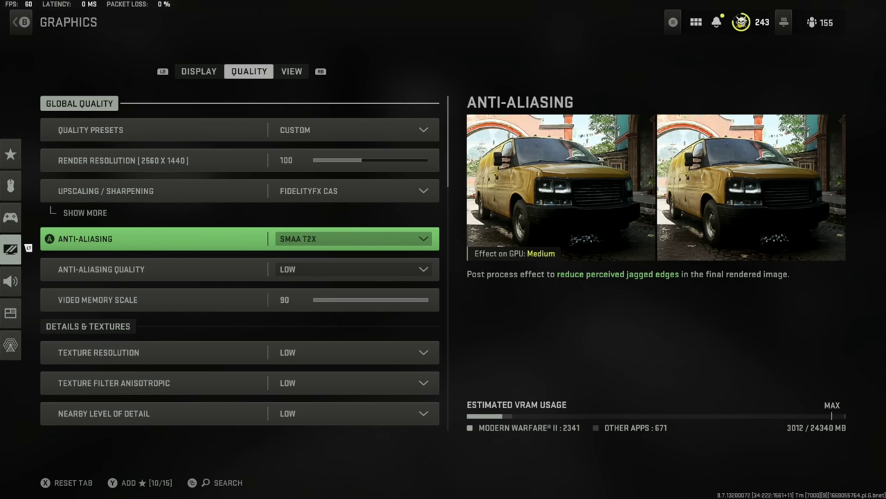
{"action": "key", "text": "Down"}
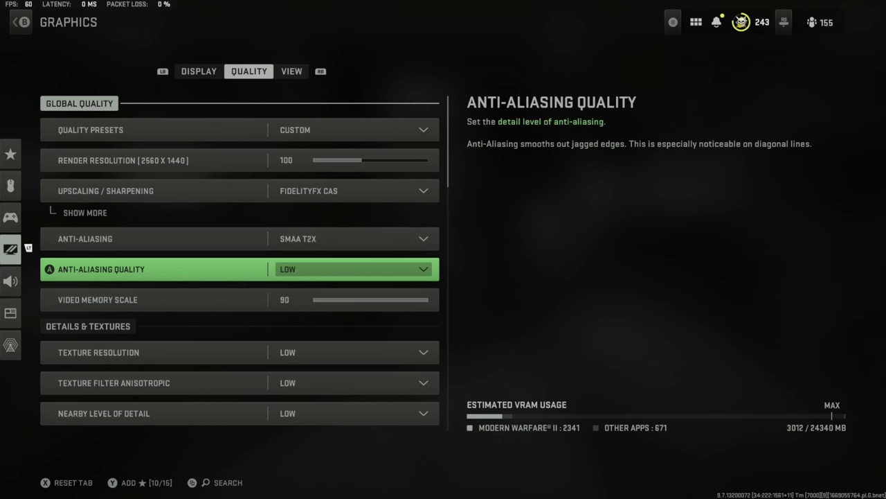
{"action": "key", "text": "Down"}
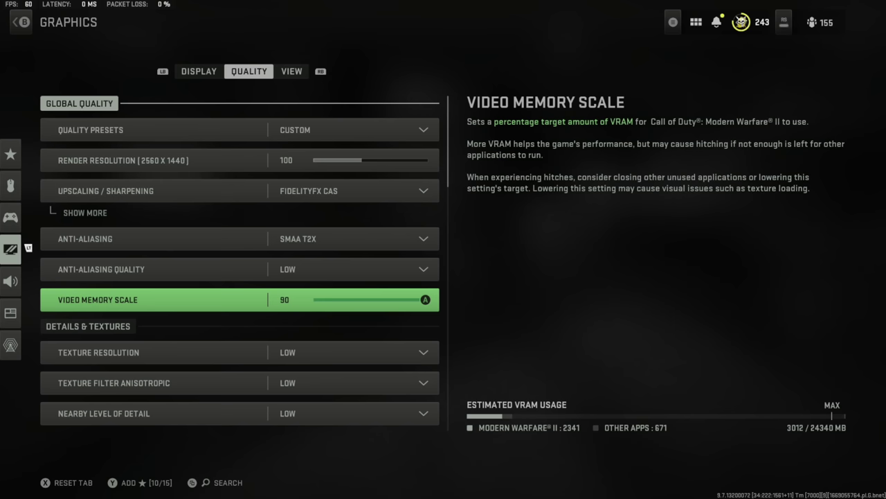
Step: Examine the Details & Textures settings from Texture Resolution to Particle Quality Level
{"action": "left_click", "coordinate": [240, 352]}
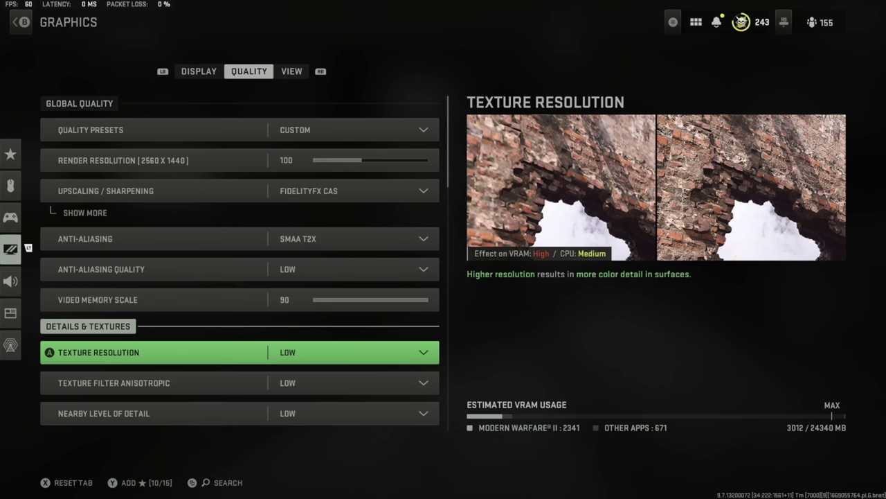
{"action": "left_click", "coordinate": [240, 382]}
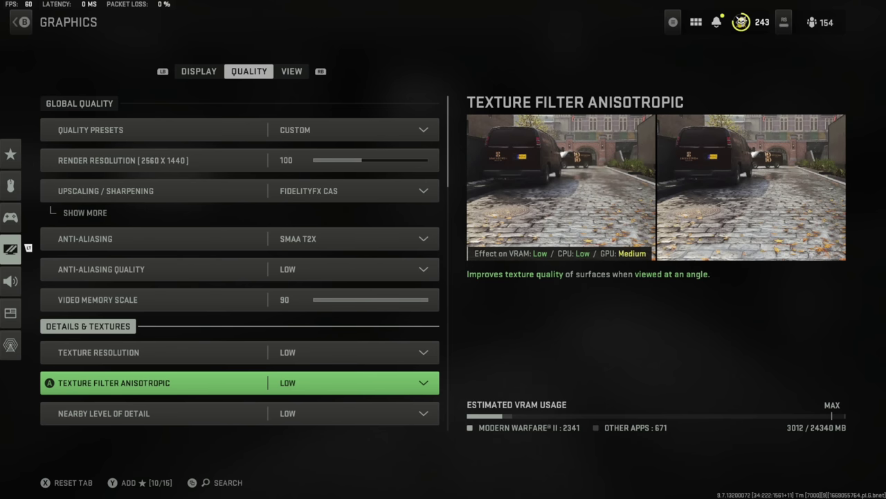
{"action": "key", "text": "Down"}
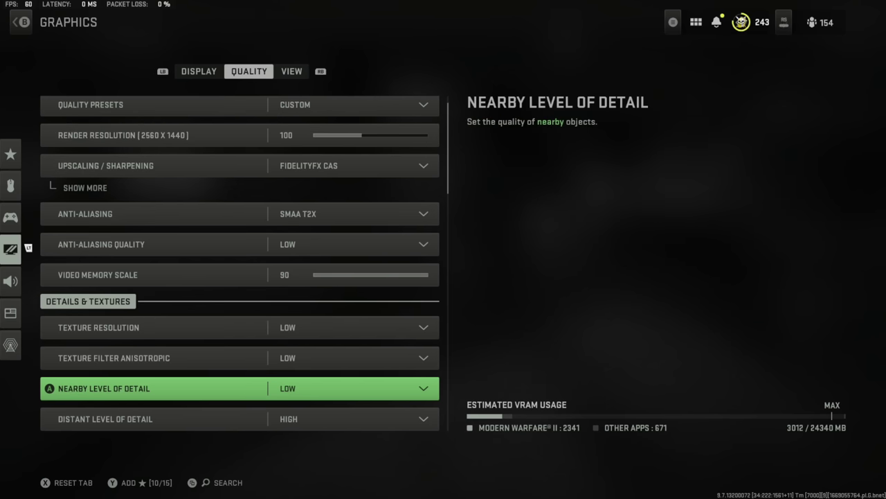
{"action": "key", "text": "Down"}
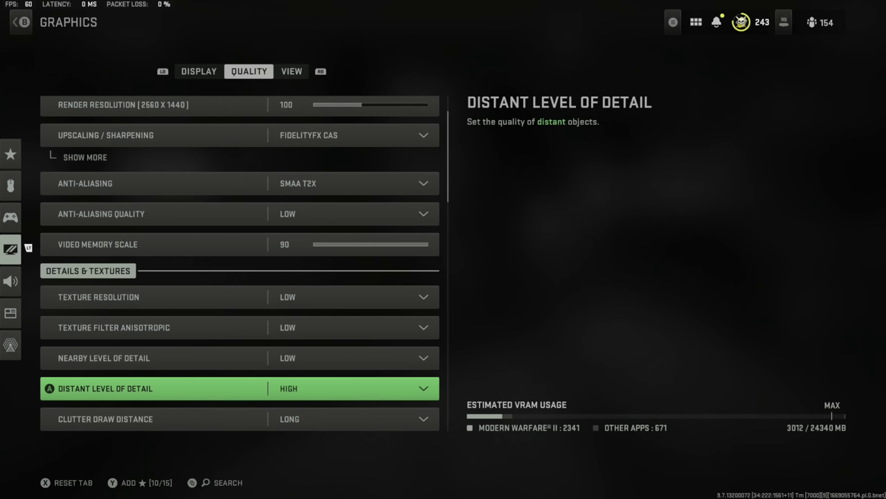
{"action": "key", "text": "Down"}
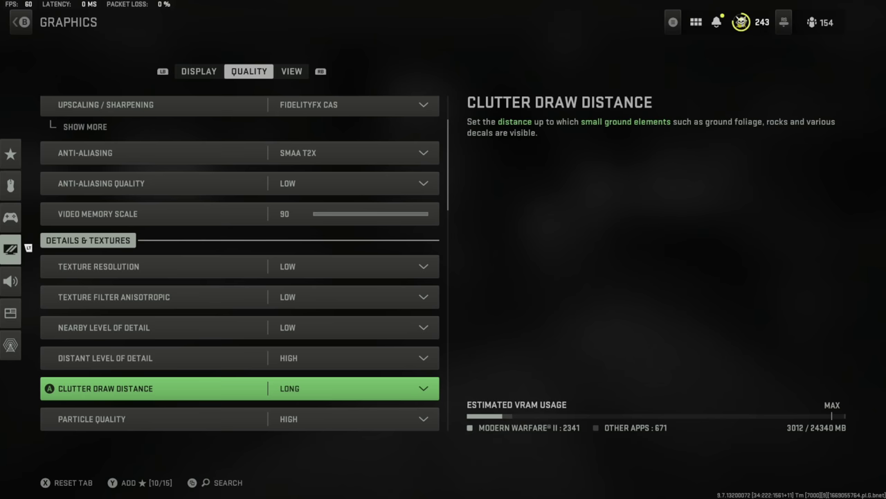
{"action": "key", "text": "Down"}
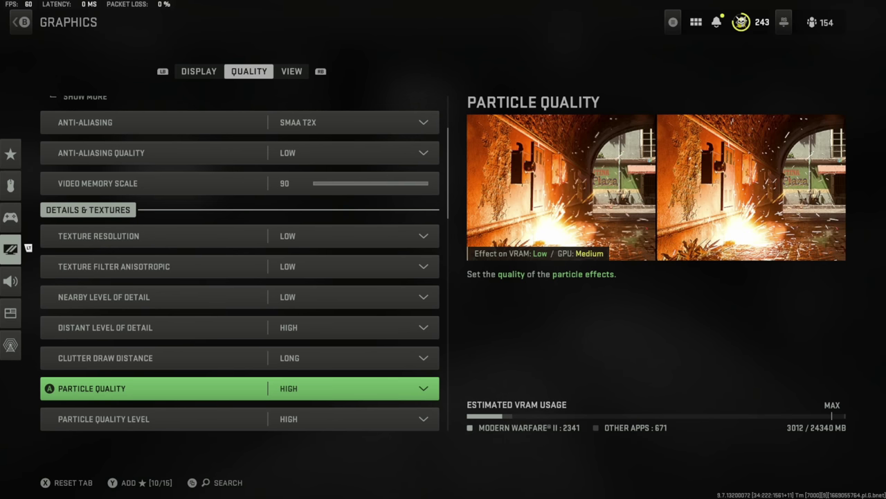
{"action": "key", "text": "Down"}
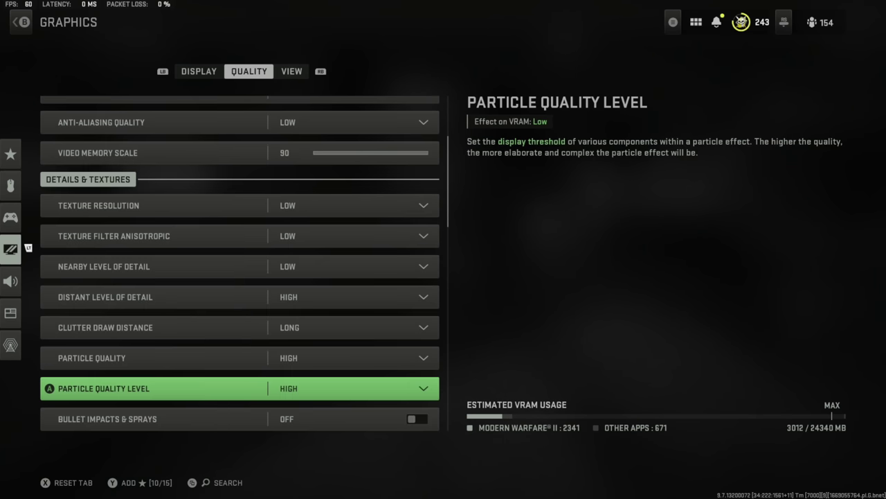
Step: Review the remaining Details & Textures settings from Bullet Impacts & Sprays to Water Caustics
{"action": "key", "text": "Down"}
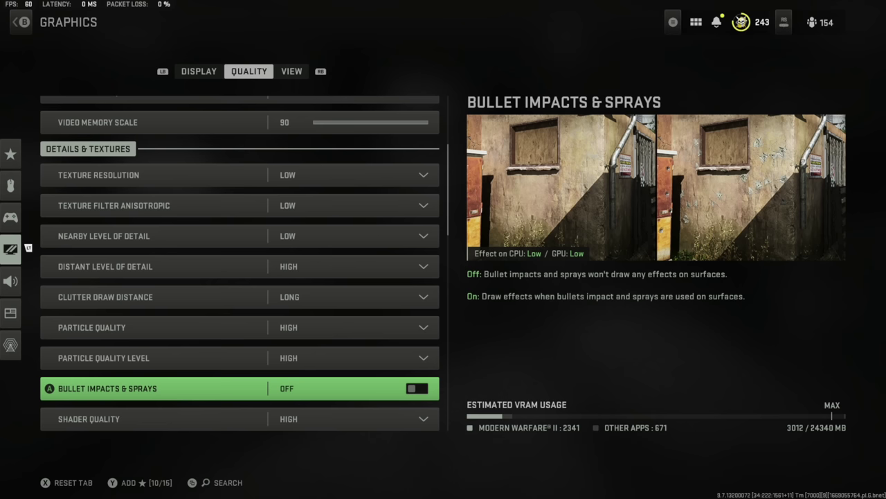
{"action": "key", "text": "Down"}
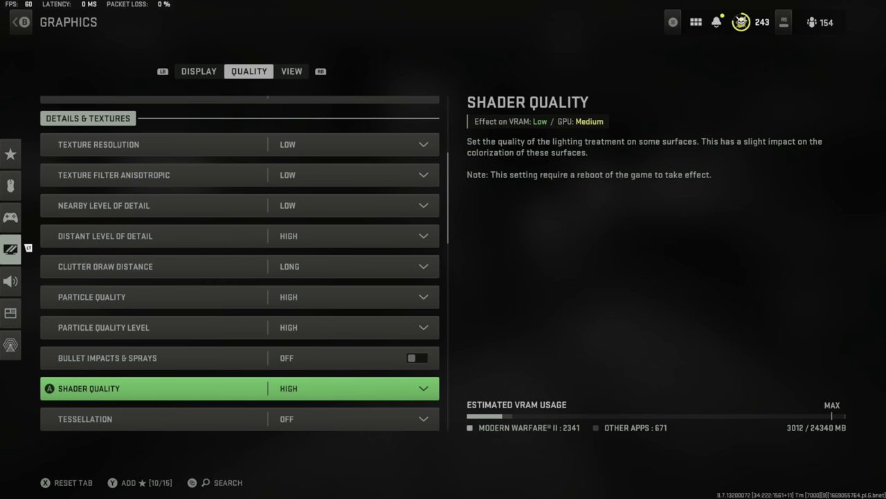
{"action": "key", "text": "Down"}
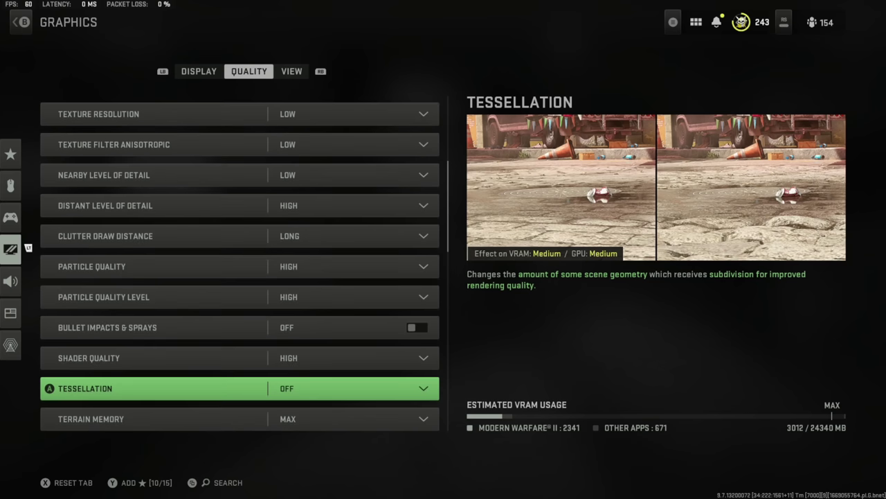
{"action": "key", "text": "Down"}
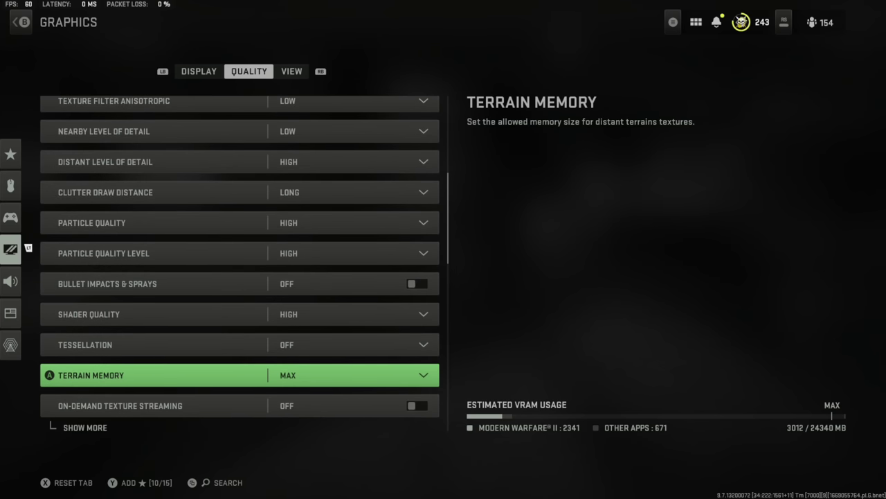
{"action": "key", "text": "Down"}
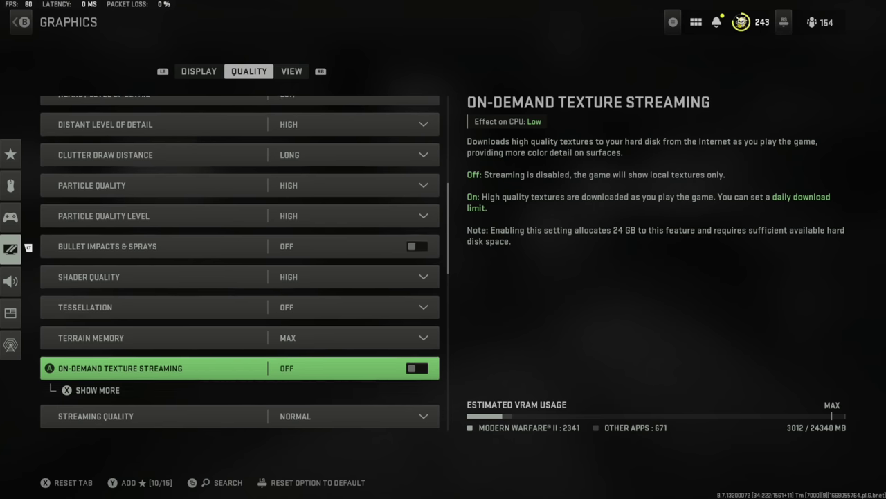
{"action": "key", "text": "Down"}
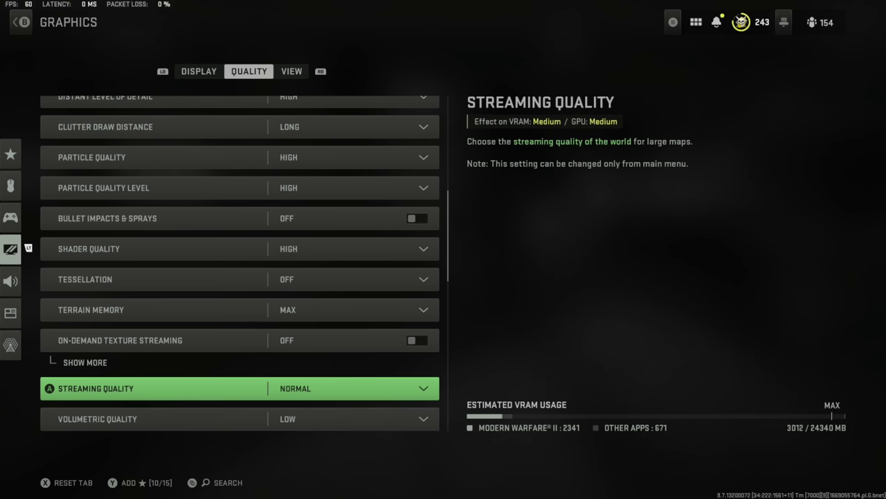
{"action": "key", "text": "Down"}
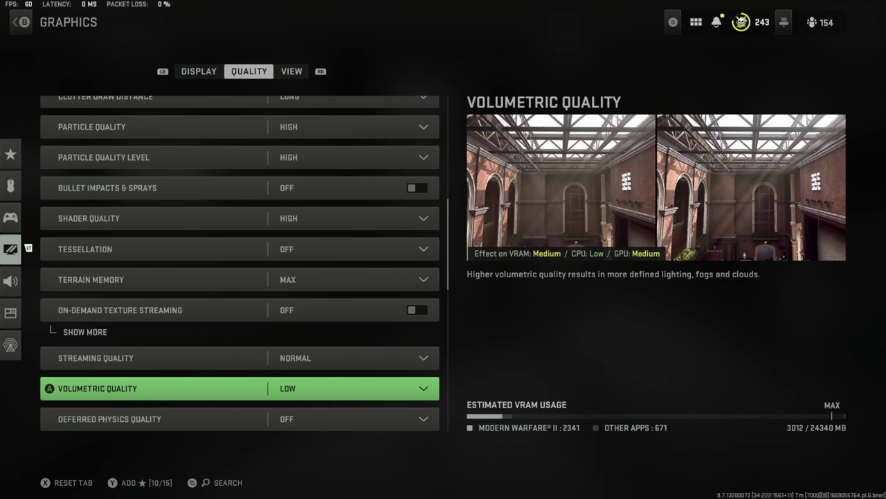
{"action": "key", "text": "Down"}
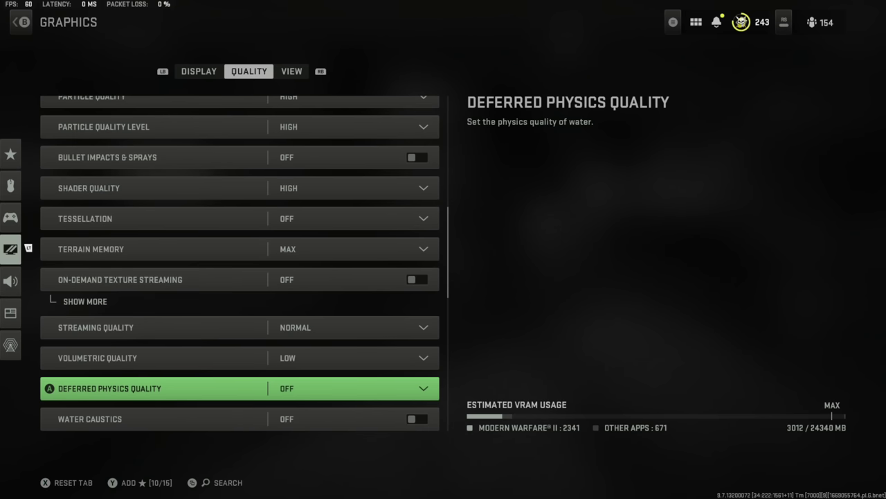
{"action": "key", "text": "Down"}
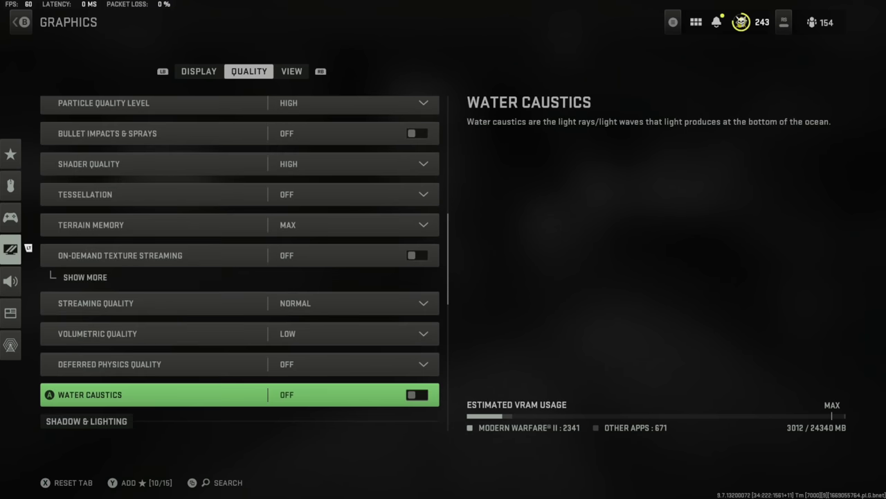
Step: Examine the Shadow & Lighting settings from Shadow Map Resolution to Weather Grid Volumes
{"action": "key", "text": "Down"}
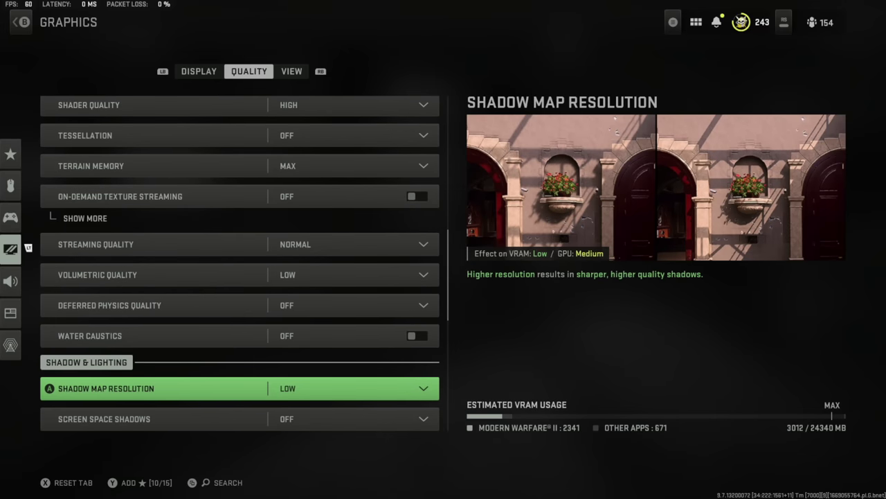
{"action": "key", "text": "Down"}
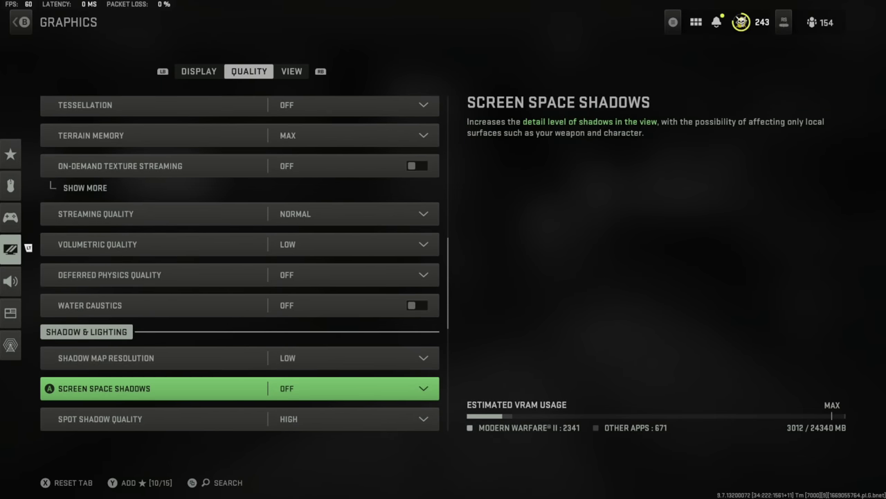
{"action": "key", "text": "Down"}
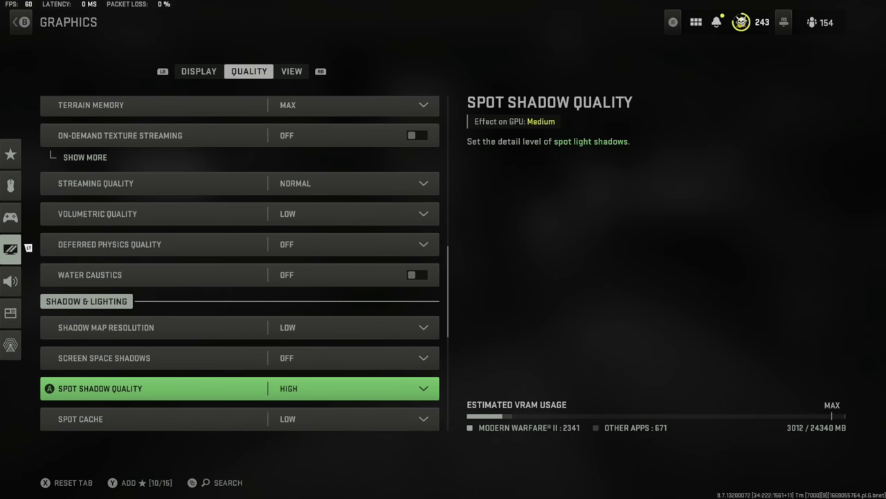
{"action": "key", "text": "Down"}
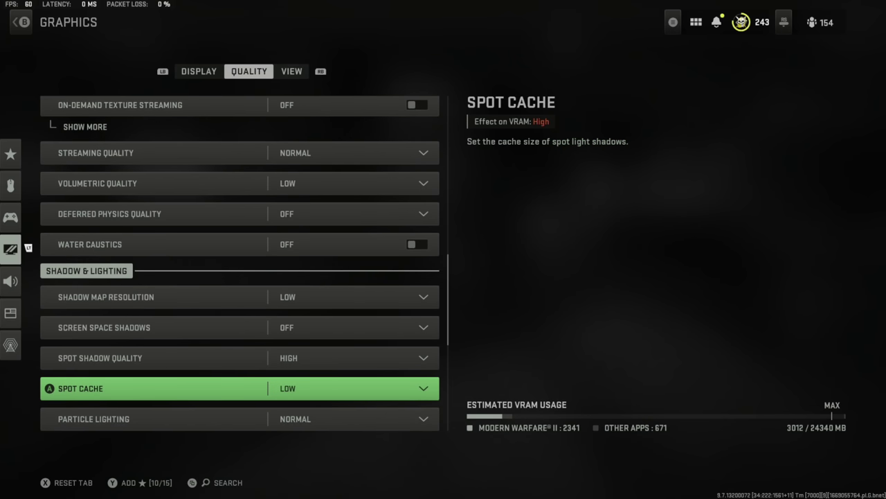
{"action": "key", "text": "Down"}
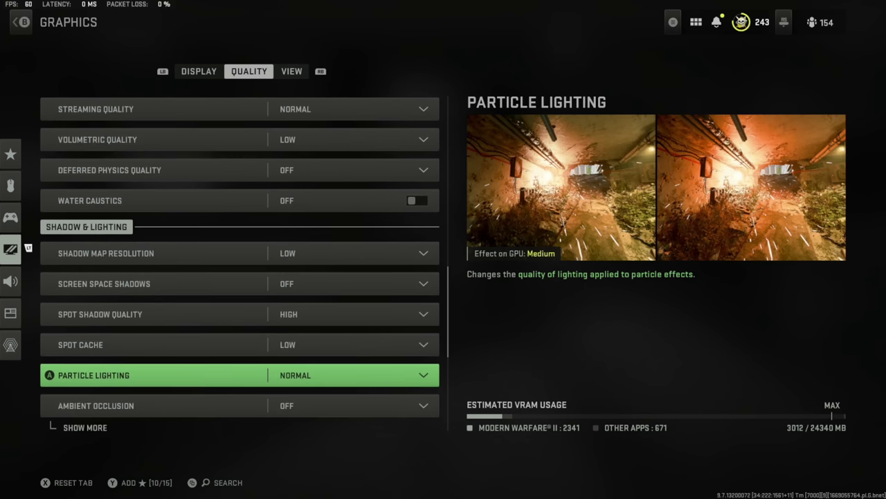
{"action": "key", "text": "Down"}
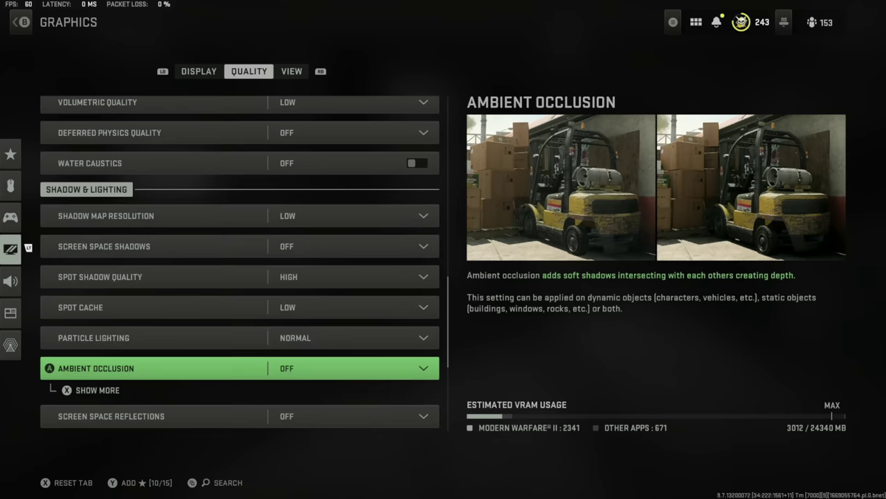
{"action": "key", "text": "Down"}
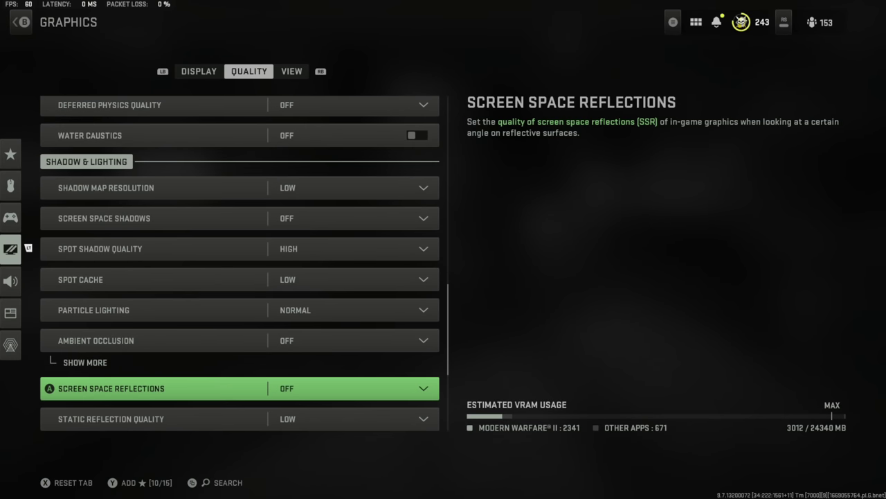
{"action": "key", "text": "Down"}
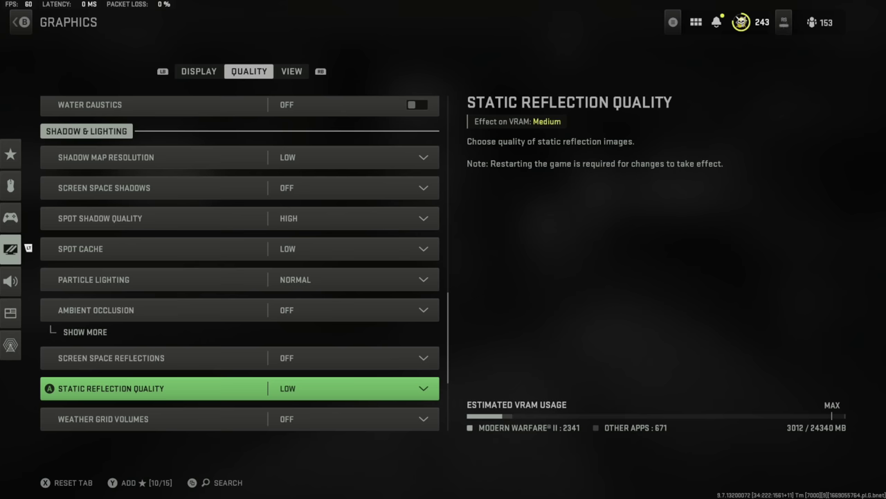
{"action": "key", "text": "Down"}
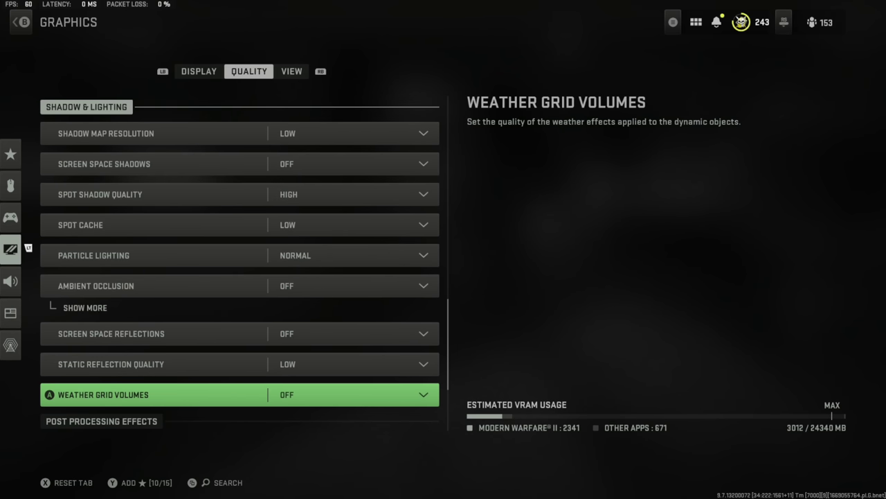
Step: Check the Post Processing Effects settings from NVIDIA Reflex Low Latency to Film Grain and switch to the View graphics settings
{"action": "key", "text": "Down"}
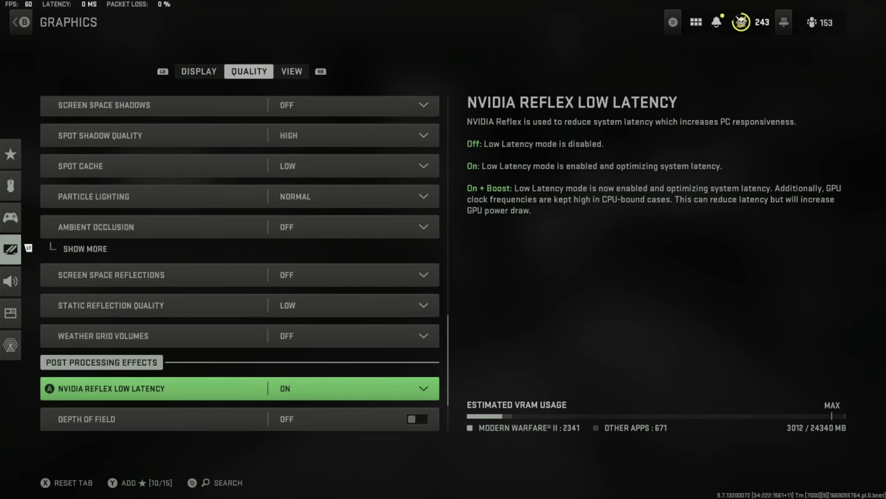
{"action": "key", "text": "Down"}
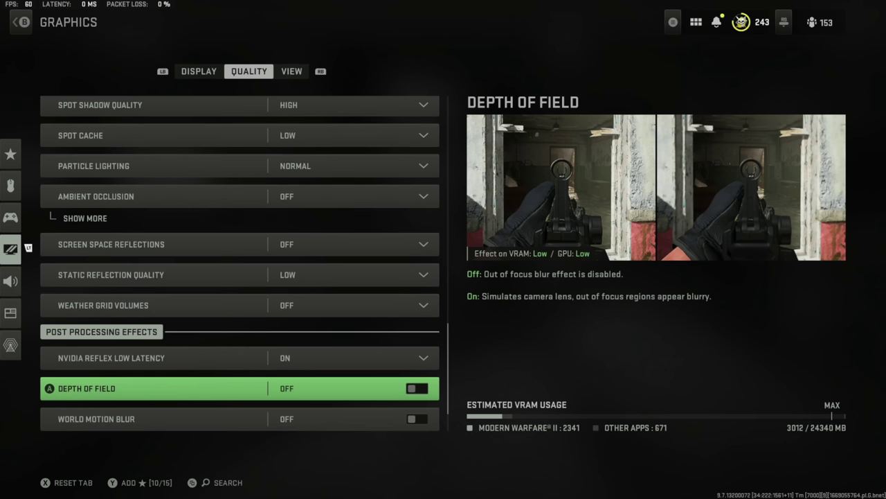
{"action": "key", "text": "Down"}
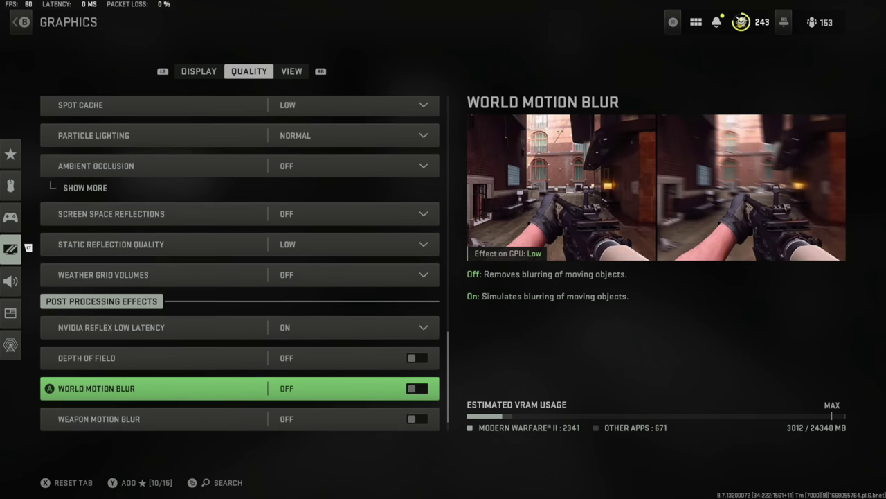
{"action": "key", "text": "Down"}
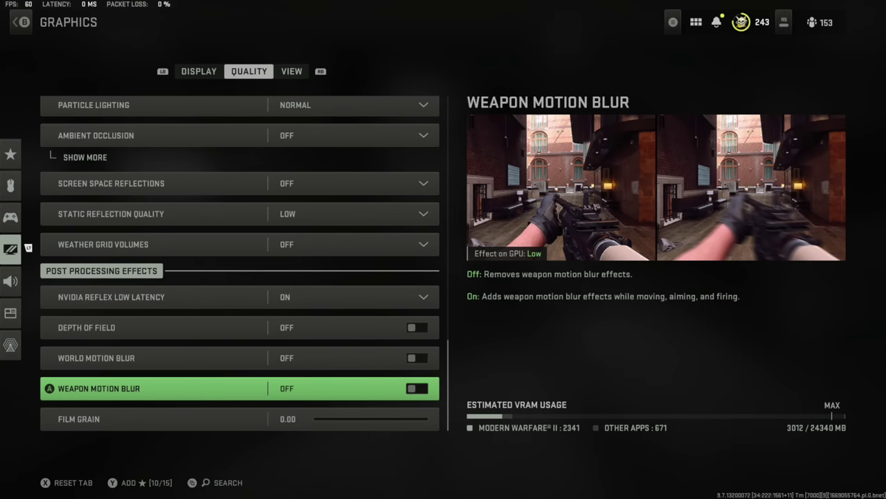
{"action": "key", "text": "Down"}
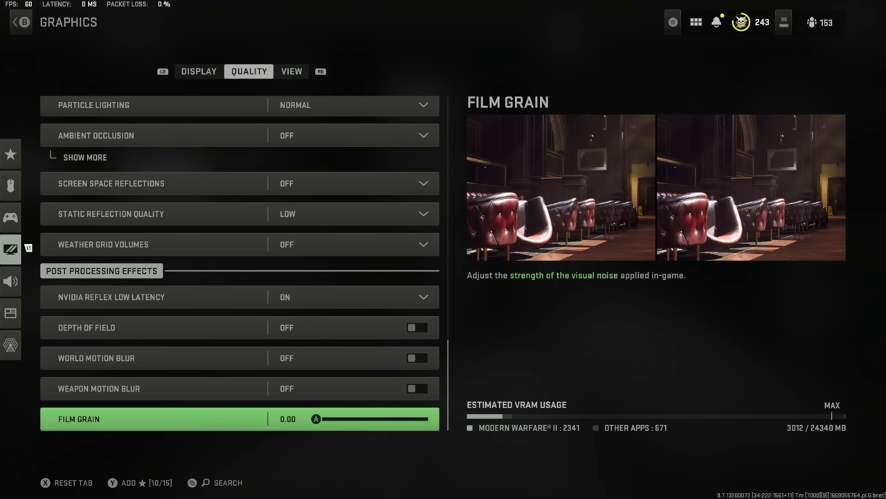
{"action": "key", "text": "e"}
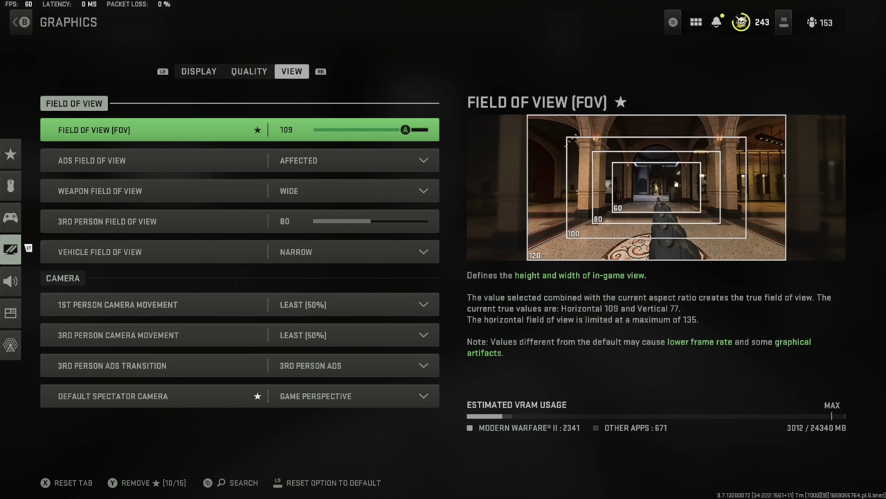
Step: Try a Field of View (FOV) of 120 and set it back to 109
{"action": "key", "text": "Return"}
{"action": "key", "text": "Right"}
{"action": "key", "text": "Right"}
{"action": "key", "text": "Right"}
{"action": "key", "text": "Right"}
{"action": "key", "text": "Right"}
{"action": "key", "text": "Right"}
{"action": "key", "text": "Right"}
{"action": "key", "text": "Right"}
{"action": "key", "text": "Right"}
{"action": "key", "text": "Right"}
{"action": "key", "text": "Right"}
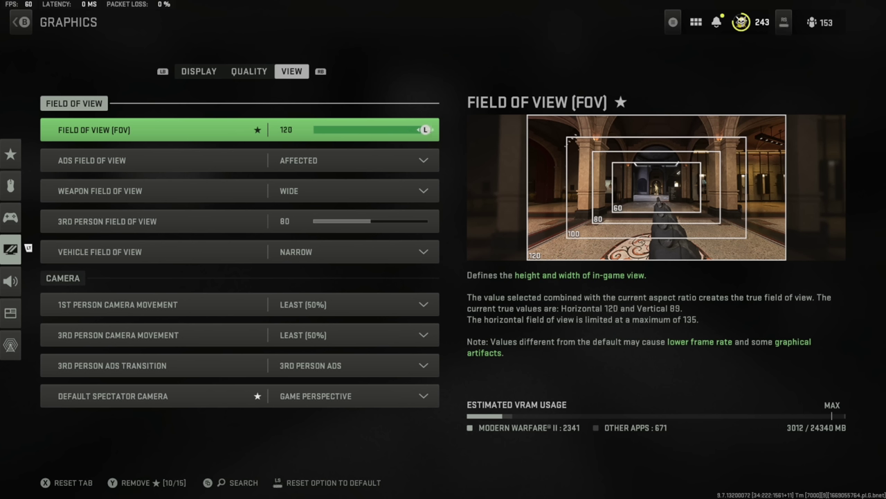
{"action": "key", "text": "Left"}
{"action": "key", "text": "Left"}
{"action": "key", "text": "Left"}
{"action": "key", "text": "Left"}
{"action": "key", "text": "Left"}
{"action": "key", "text": "Left"}
{"action": "key", "text": "Left"}
{"action": "key", "text": "Left"}
{"action": "key", "text": "Left"}
{"action": "key", "text": "Left"}
{"action": "key", "text": "Left"}
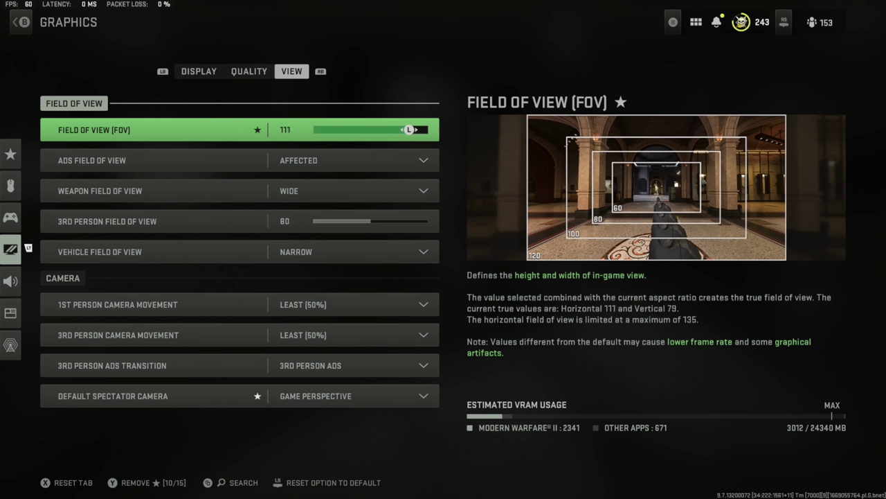
{"action": "key", "text": "Return"}
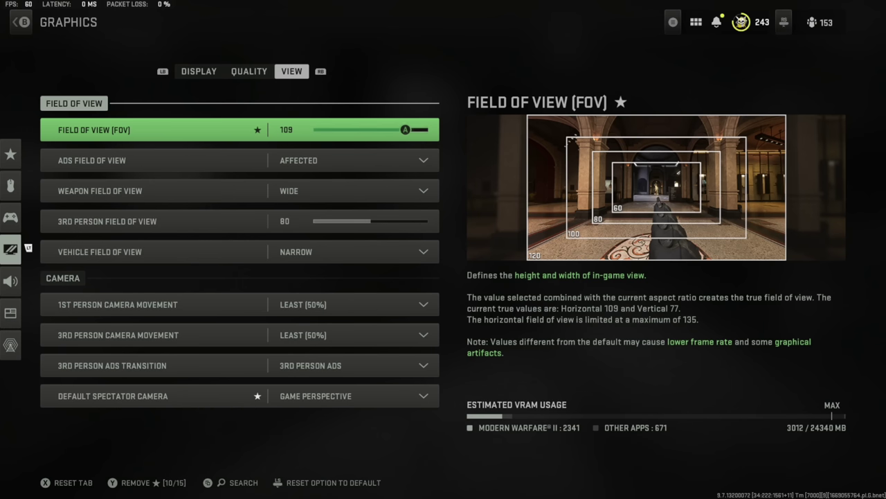
Step: Review the ADS, Weapon, 3rd Person and Vehicle Field of View settings
{"action": "key", "text": "Down"}
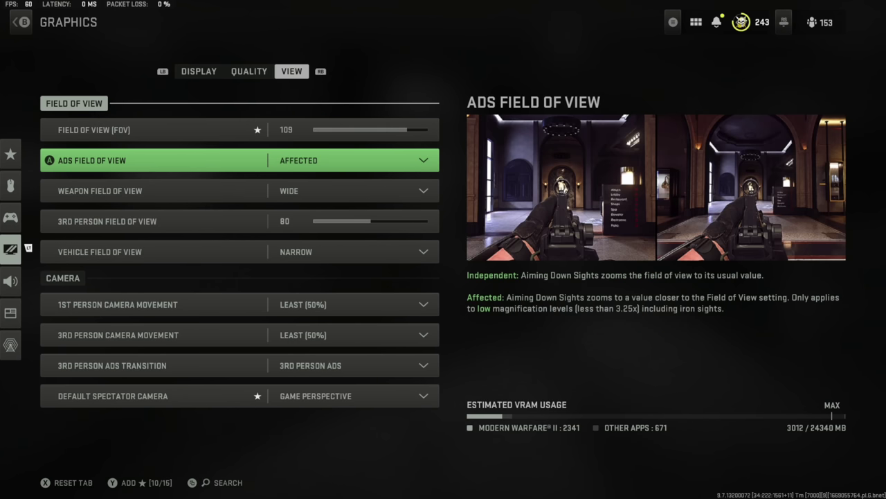
{"action": "key", "text": "Down"}
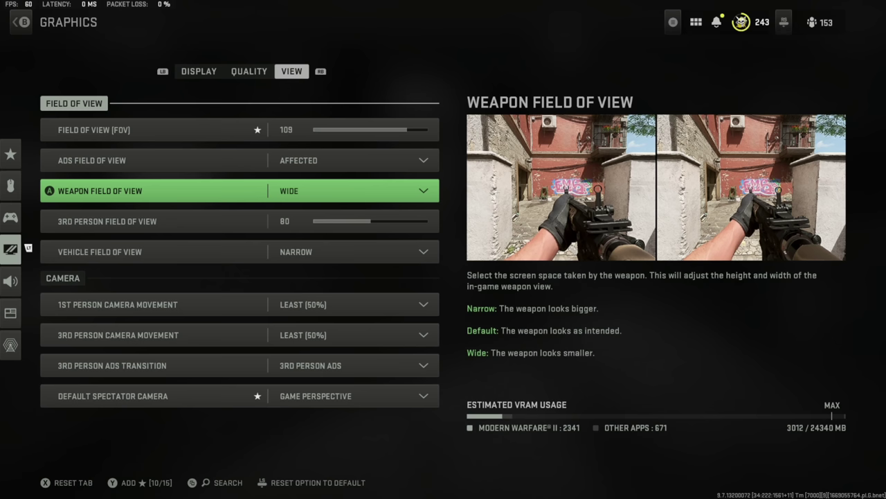
{"action": "key", "text": "Down"}
{"action": "key", "text": "Down"}
Step: Go through the Camera settings from 1st Person Camera Movement to Default Spectator Camera
{"action": "key", "text": "Down"}
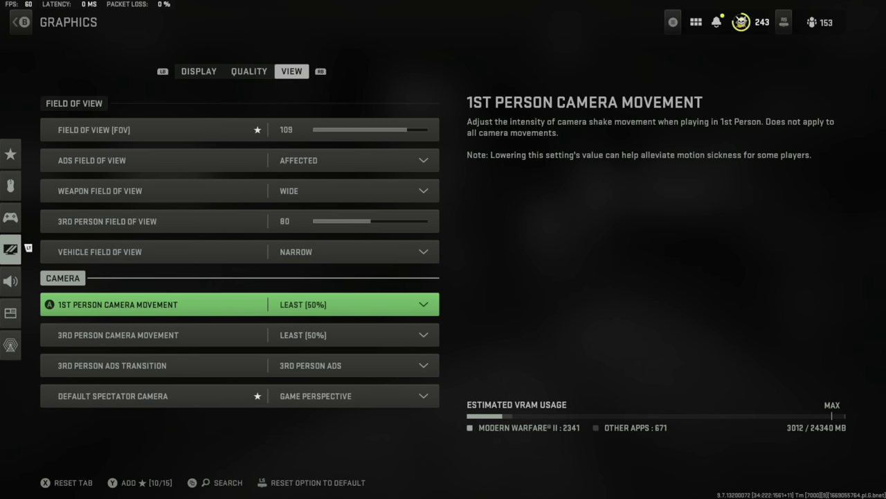
{"action": "key", "text": "Down"}
{"action": "key", "text": "Down"}
{"action": "key", "text": "Down"}
{"action": "key", "text": "Up"}
{"action": "key", "text": "Up"}
{"action": "key", "text": "Up"}
{"action": "key", "text": "Down"}
{"action": "key", "text": "Down"}
{"action": "key", "text": "Down"}
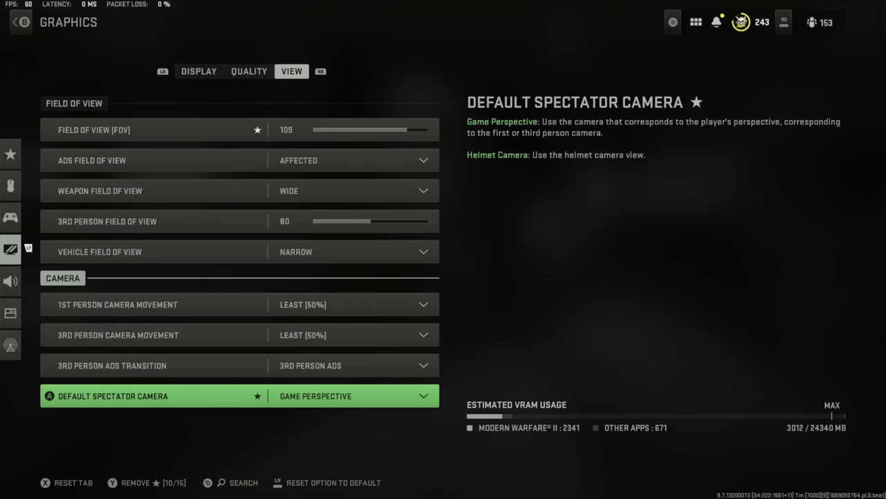
Step: Switch to the Audio settings and look through the available Audio Mix options
{"action": "key", "text": "Left"}
{"action": "key", "text": "Down"}
{"action": "key", "text": "Return"}
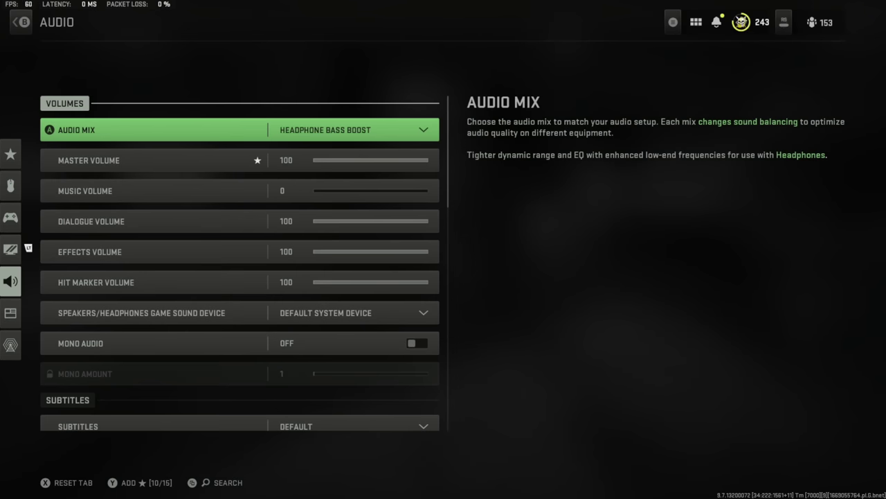
{"action": "key", "text": "Return"}
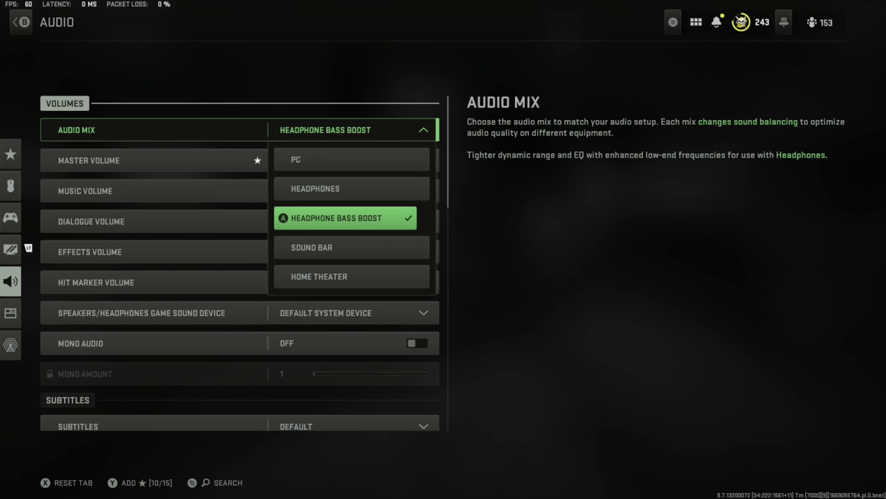
{"action": "key", "text": "Escape"}
Step: Keep the Headphone Bass Boost audio mix and review the volume settings from Master Volume to Hit Marker Volume
{"action": "key", "text": "Down"}
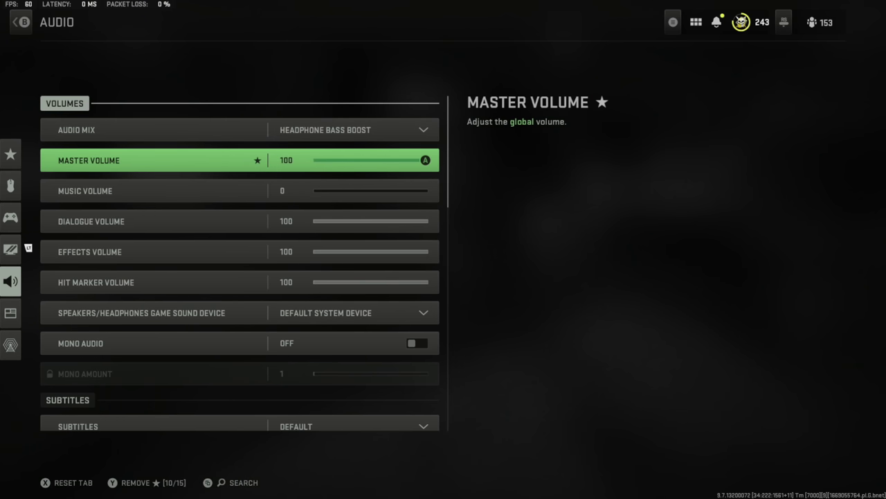
{"action": "key", "text": "Down"}
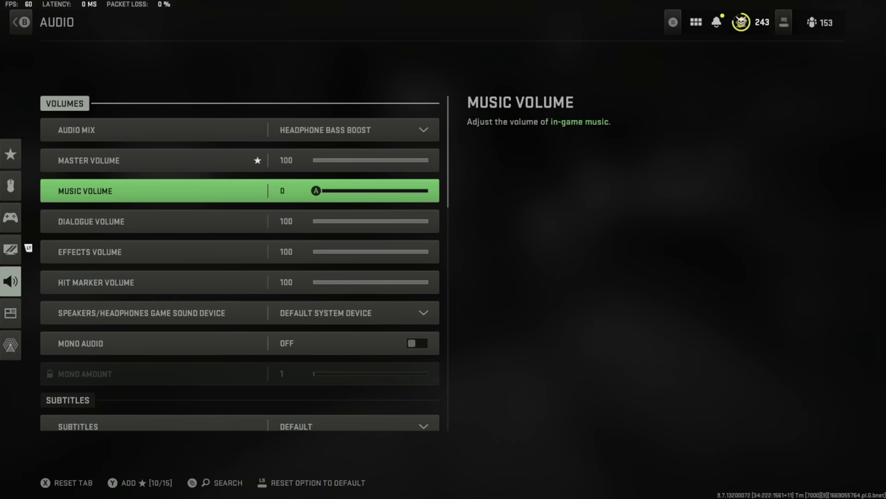
{"action": "key", "text": "Down"}
{"action": "key", "text": "Down"}
{"action": "key", "text": "Down"}
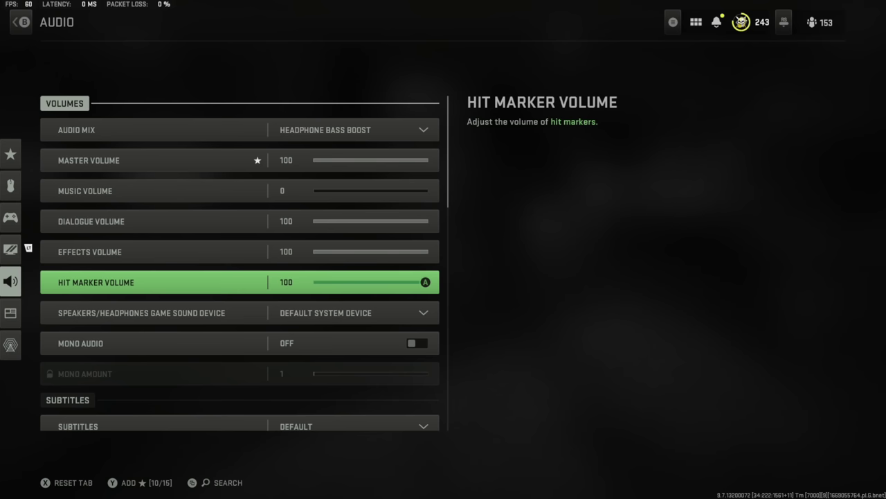
Step: Review the game sound device, Mono Audio and Mono Amount settings
{"action": "key", "text": "Down"}
{"action": "key", "text": "Down"}
{"action": "key", "text": "Down"}
{"action": "key", "text": "Down"}
{"action": "key", "text": "Down"}
{"action": "key", "text": "Down"}
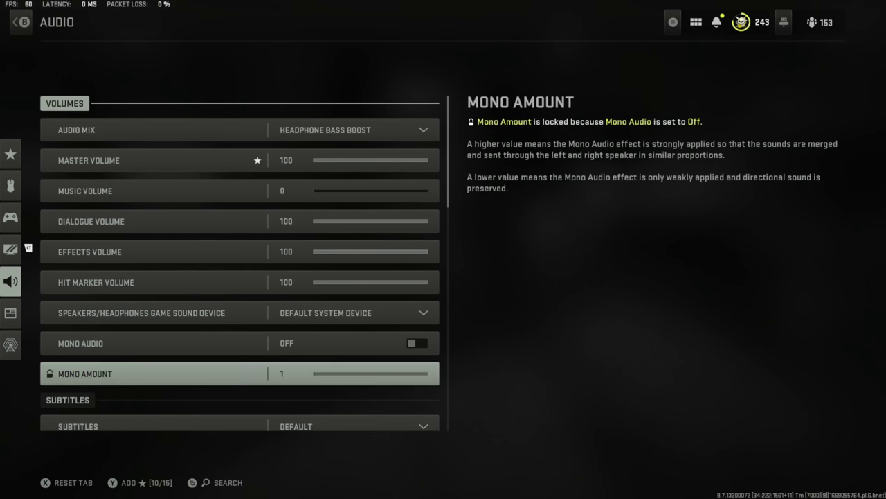
Step: Review the Voice Chat settings, including Last Words Voice Chat and Proximity Chat
{"action": "key", "text": "Down"}
{"action": "key", "text": "Down"}
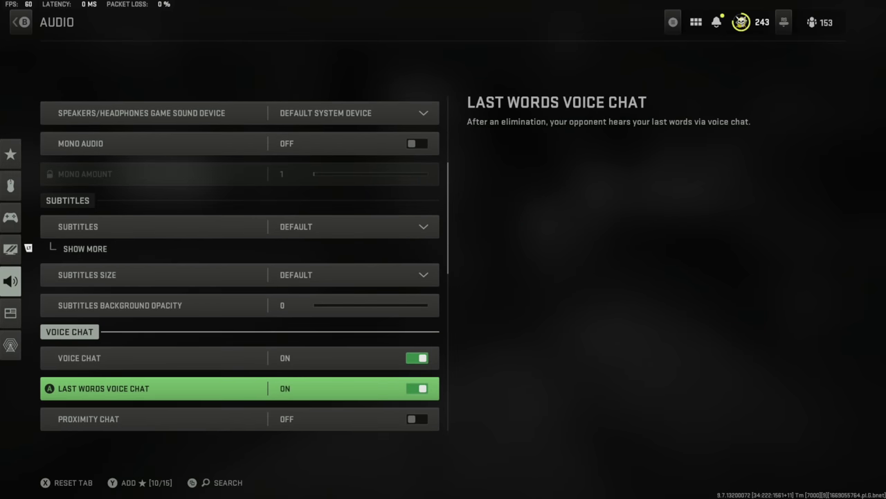
{"action": "key", "text": "Up"}
{"action": "key", "text": "Down"}
{"action": "key", "text": "Down"}
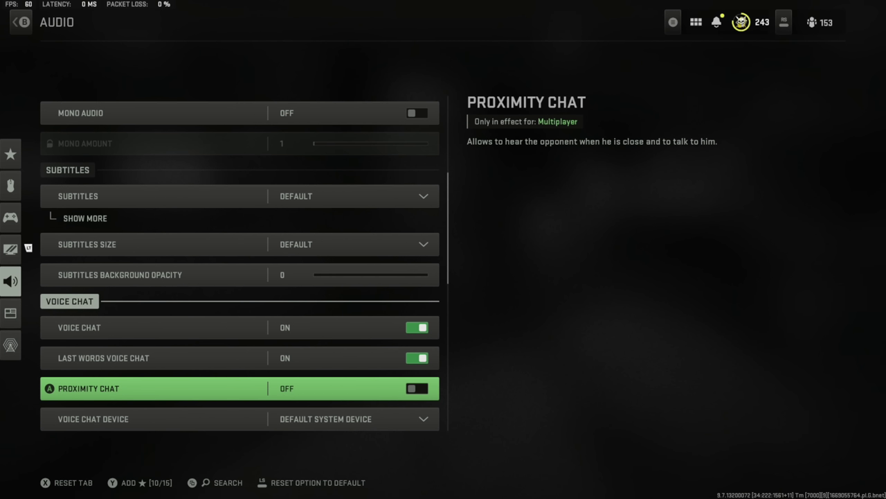
Step: Switch to the Interface settings and open Color Customization
{"action": "key", "text": "Left"}
{"action": "key", "text": "Down"}
{"action": "key", "text": "Return"}
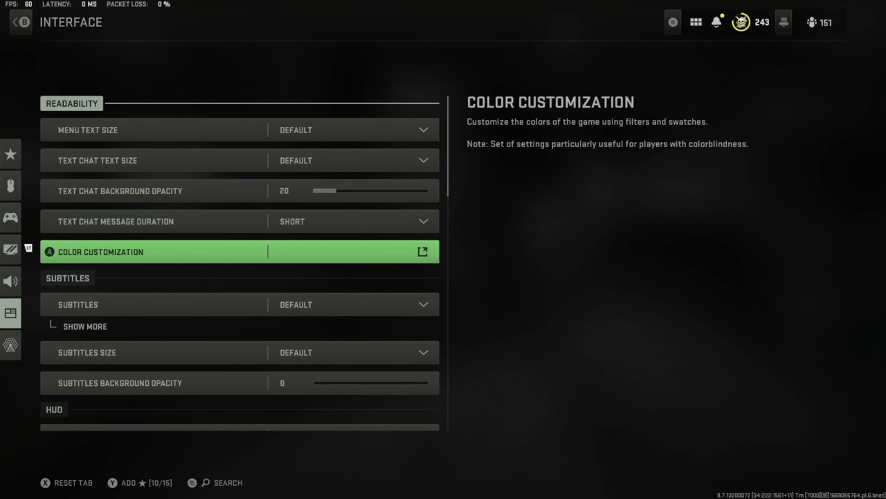
{"action": "key", "text": "Return"}
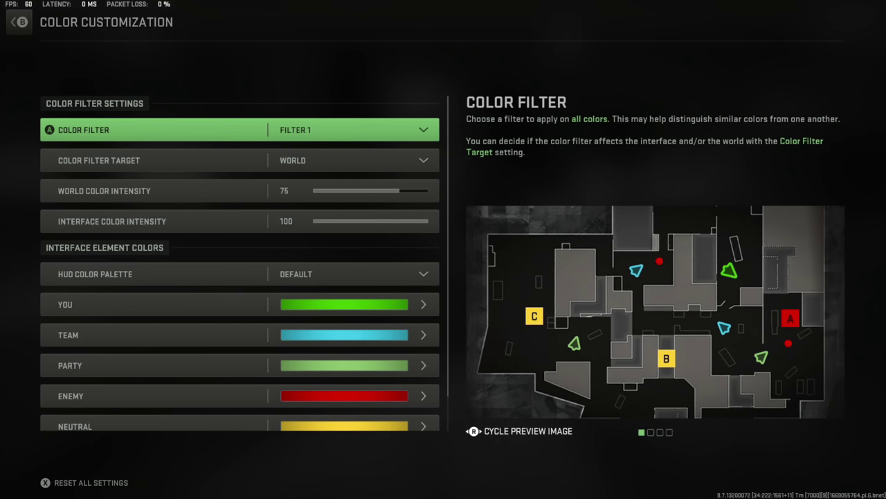
Step: Look through the Color Filter Target options World, Interface and Both, keeping World
{"action": "key", "text": "Down"}
{"action": "key", "text": "Return"}
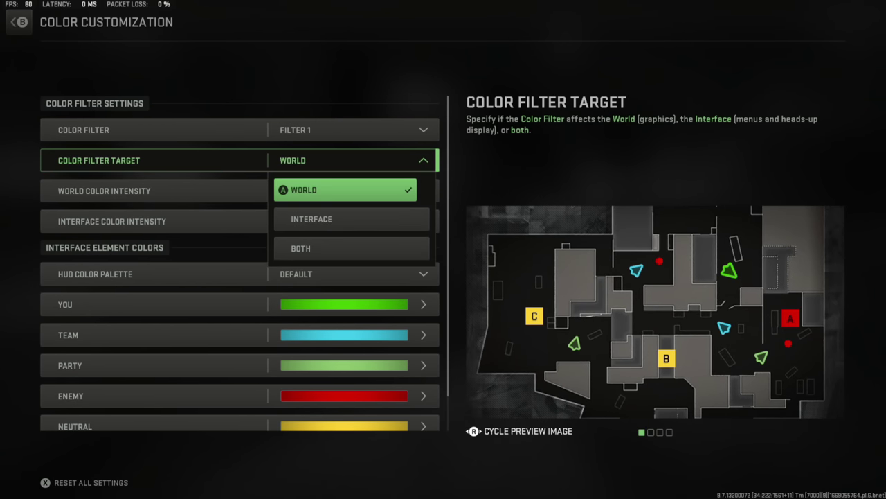
{"action": "key", "text": "Down"}
{"action": "key", "text": "Down"}
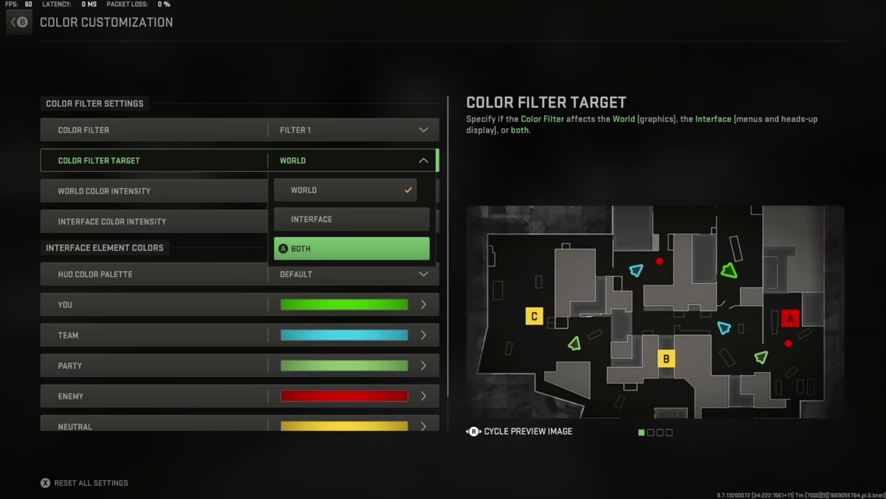
{"action": "key", "text": "Down"}
{"action": "key", "text": "Return"}
Step: Review the World Color Intensity, Interface Color Intensity and HUD Color Palette settings
{"action": "key", "text": "Down"}
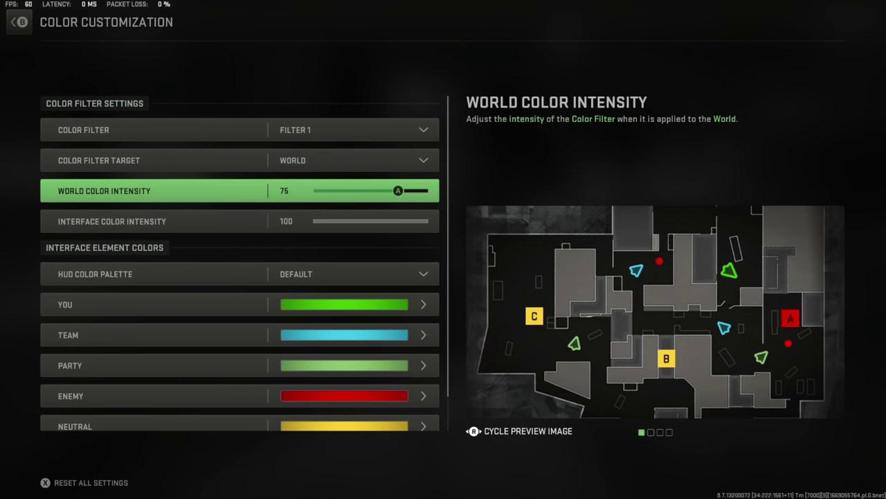
{"action": "key", "text": "Down"}
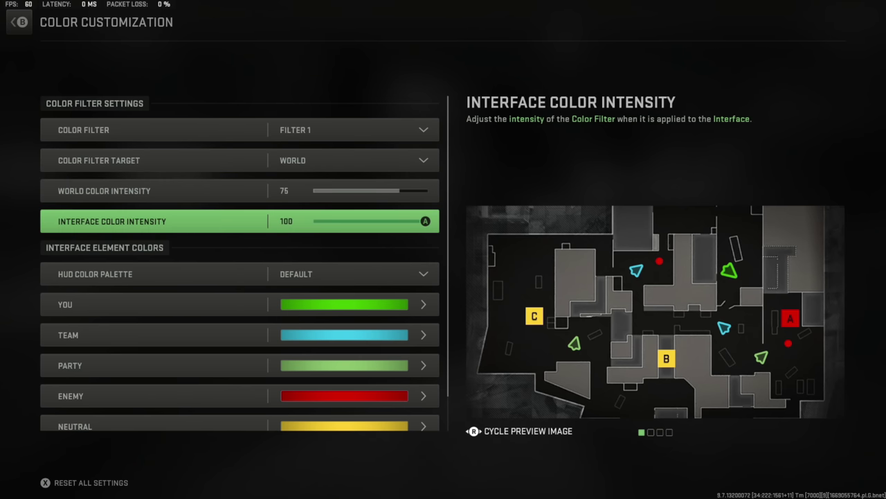
{"action": "key", "text": "Down"}
{"action": "key", "text": "Down"}
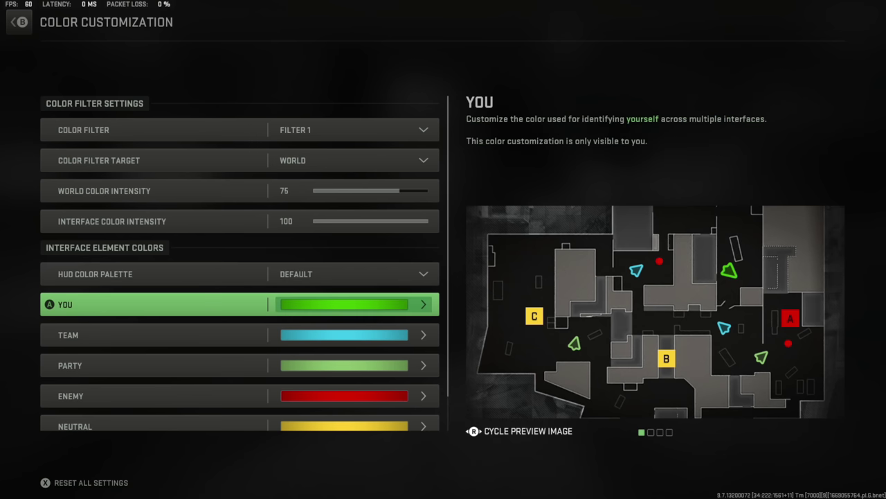
Step: Go through the interface element colors from You to Contested and back to You
{"action": "key", "text": "Down"}
{"action": "key", "text": "Down"}
{"action": "key", "text": "Down"}
{"action": "key", "text": "Down"}
{"action": "key", "text": "Down"}
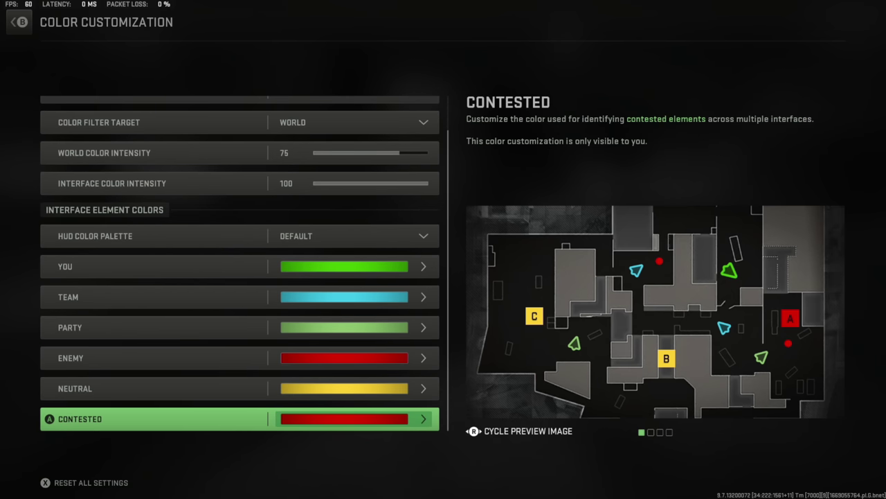
{"action": "key", "text": "Up"}
{"action": "key", "text": "Up"}
{"action": "key", "text": "Up"}
{"action": "key", "text": "Up"}
{"action": "key", "text": "Up"}
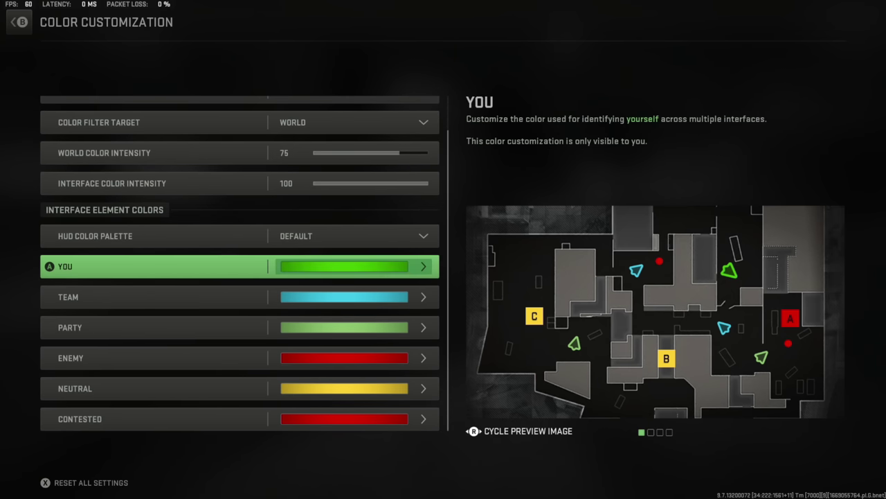
Step: Cycle through the preview images to compare the interface element colors, ending on the sunlit street scene
{"action": "key", "text": "Right"}
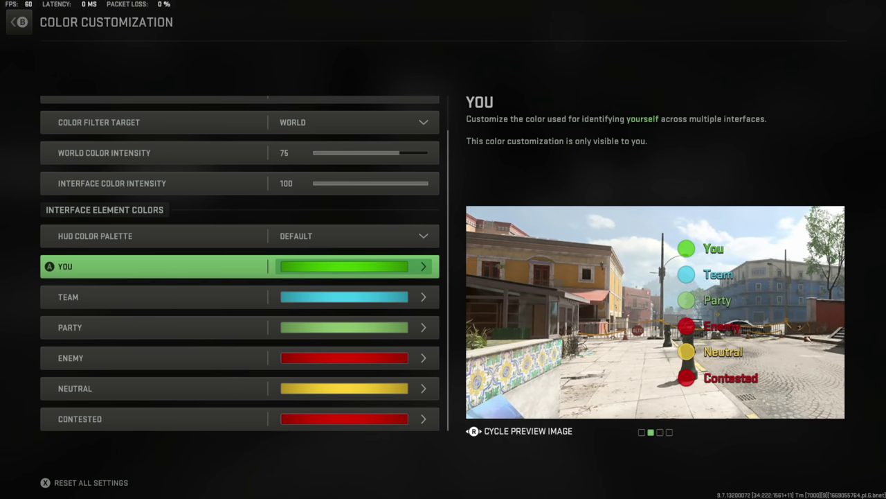
{"action": "key", "text": "Right"}
{"action": "key", "text": "Right"}
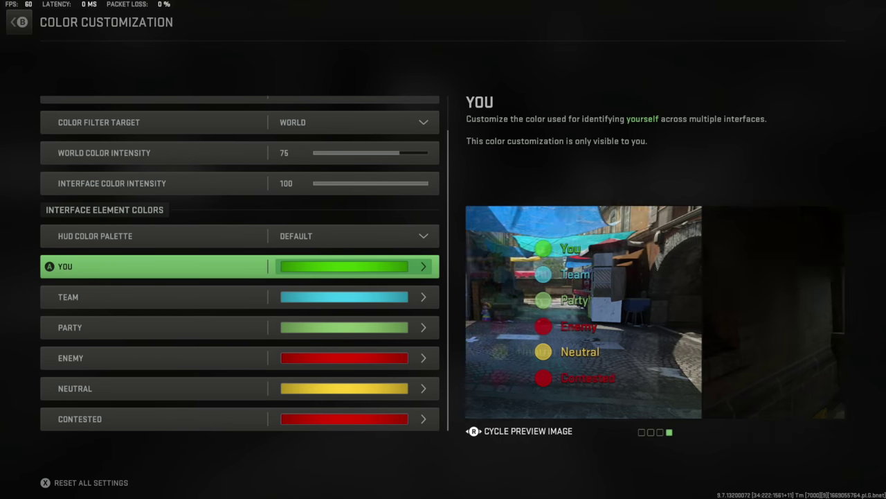
{"action": "key", "text": "Left"}
{"action": "key", "text": "Left"}
{"action": "key", "text": "Left"}
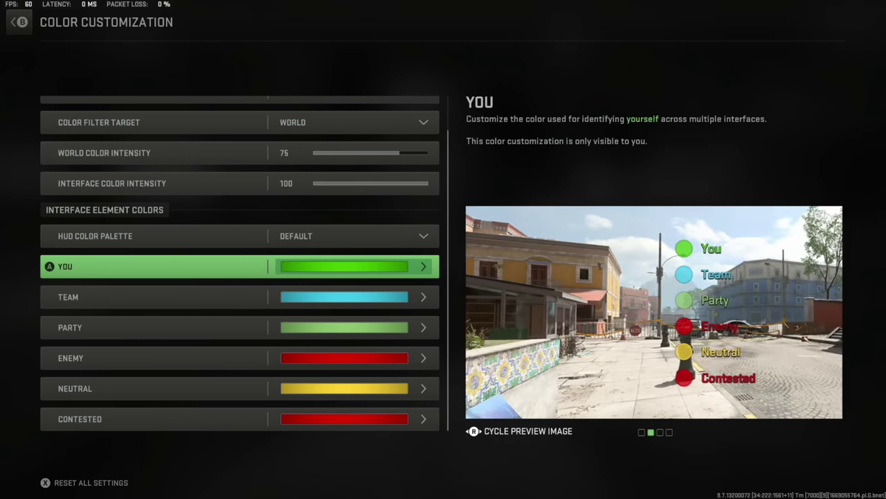
{"action": "key", "text": "Right"}
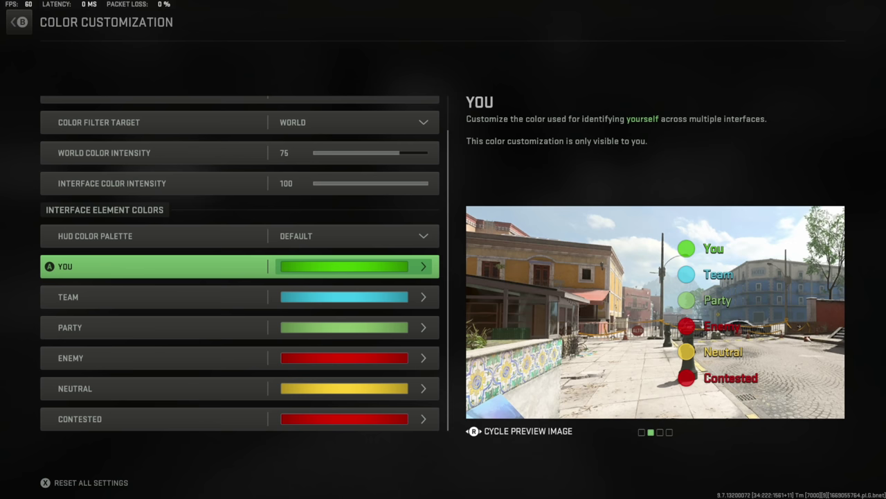
Step: View the Team color palette, then inspect the custom color values for You, including its hex code
{"action": "key", "text": "Down"}
{"action": "key", "text": "Return"}
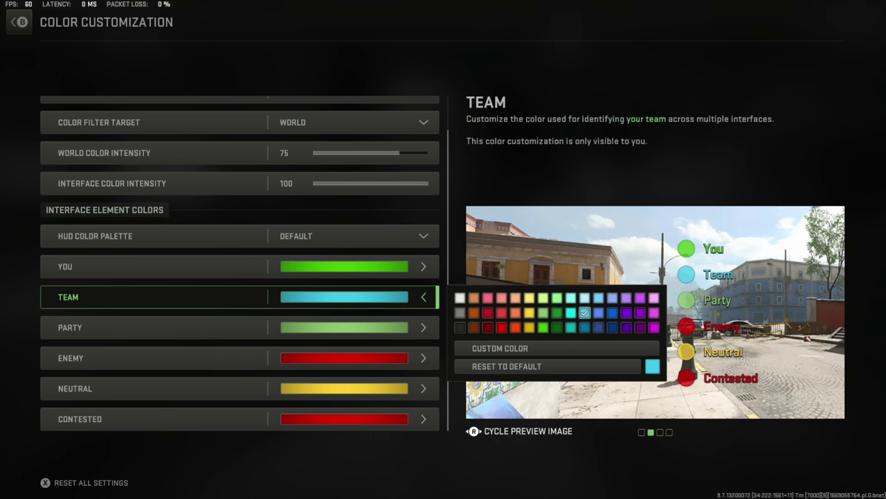
{"action": "key", "text": "Escape"}
{"action": "key", "text": "Up"}
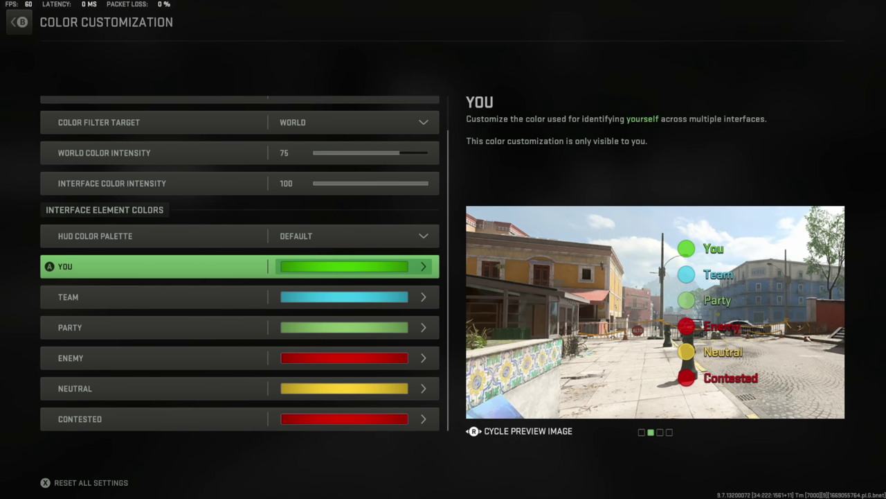
{"action": "key", "text": "Return"}
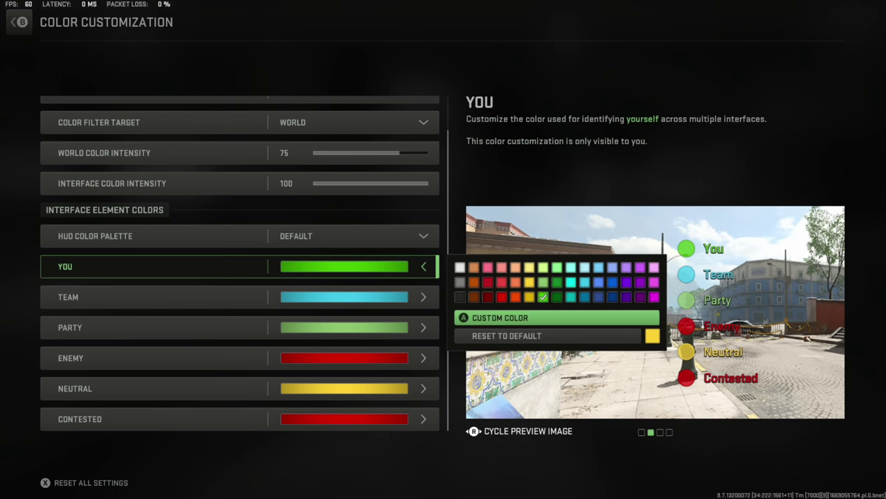
{"action": "key", "text": "Return"}
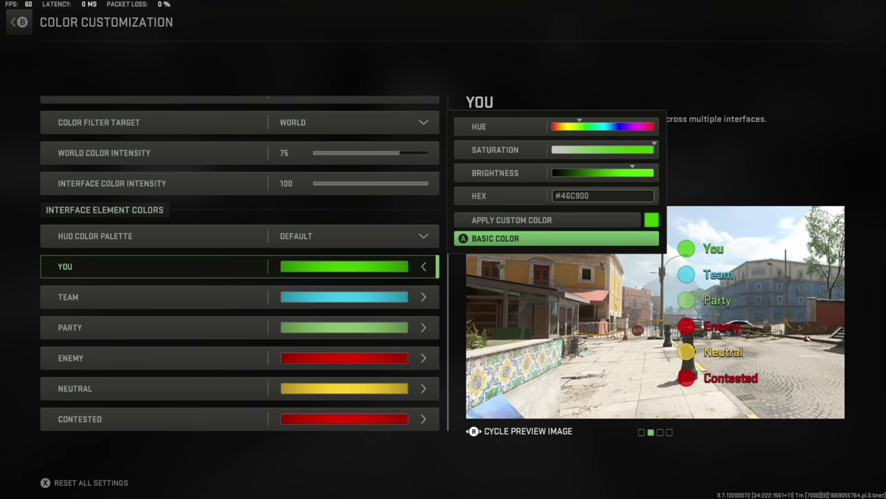
{"action": "key", "text": "Escape"}
Step: Inspect the custom color values for Team, including its hex code, and close them without changes
{"action": "key", "text": "Down"}
{"action": "key", "text": "Return"}
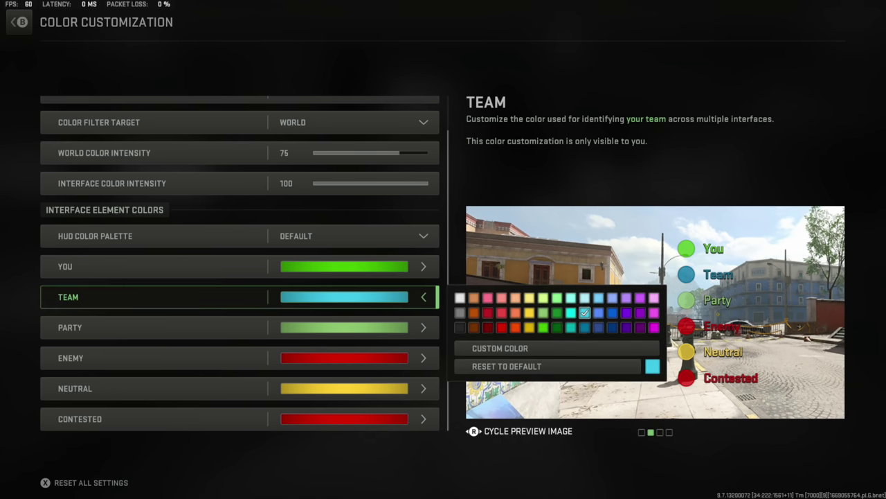
{"action": "key", "text": "Down"}
{"action": "key", "text": "Down"}
{"action": "key", "text": "Return"}
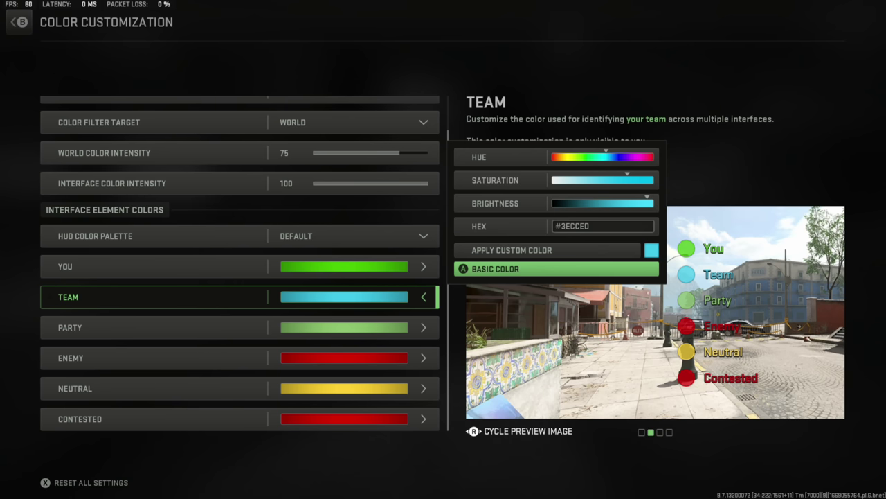
{"action": "key", "text": "Escape"}
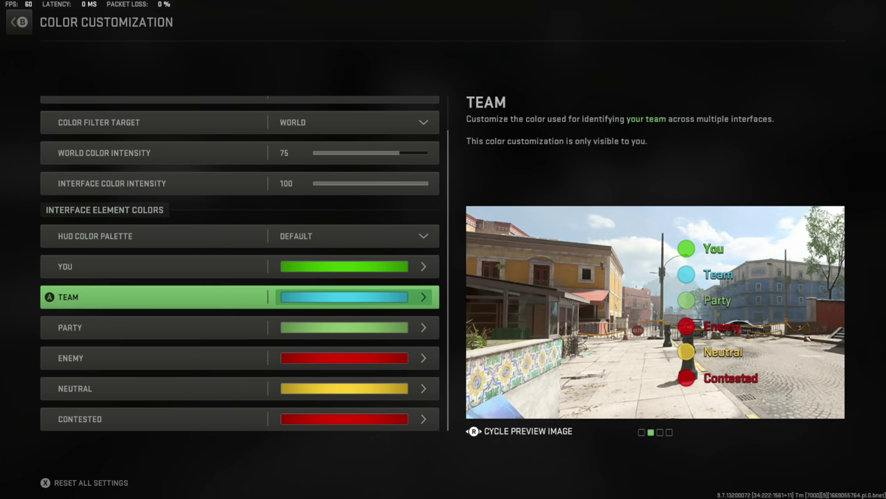
Step: Inspect the custom color values for Party, including its hex code, and close them without changes
{"action": "key", "text": "Down"}
{"action": "key", "text": "Return"}
{"action": "key", "text": "Down"}
{"action": "key", "text": "Down"}
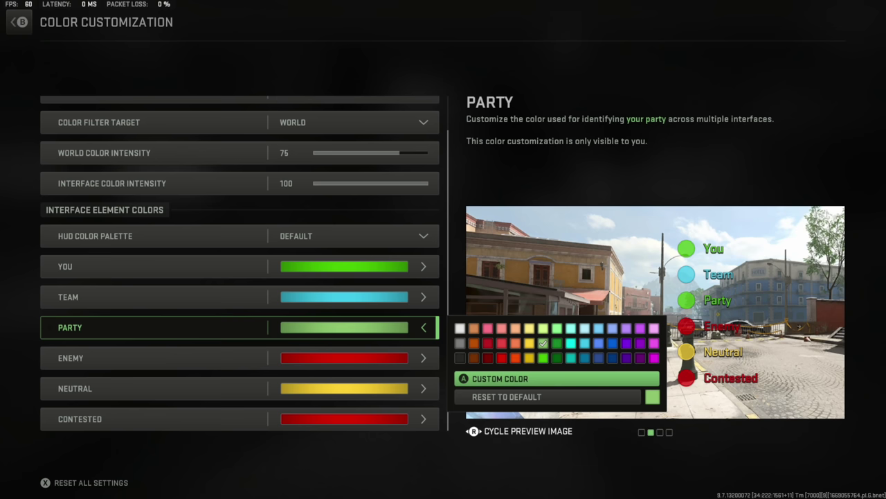
{"action": "key", "text": "Return"}
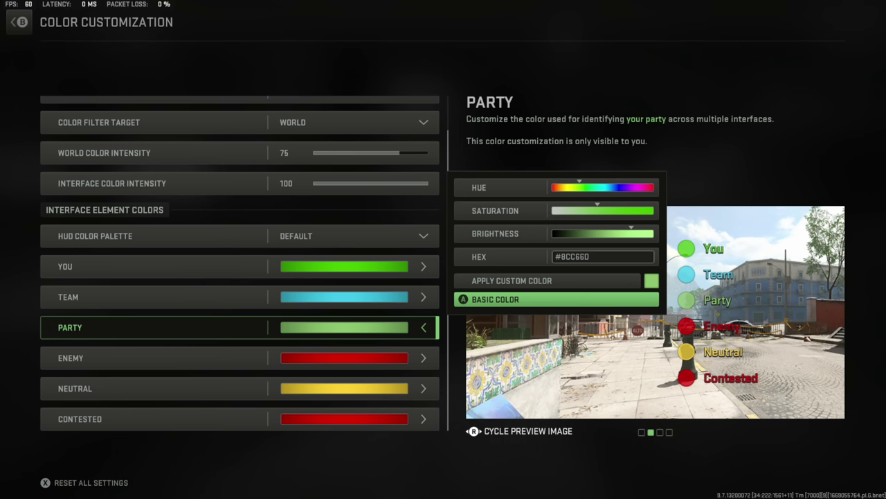
{"action": "key", "text": "Escape"}
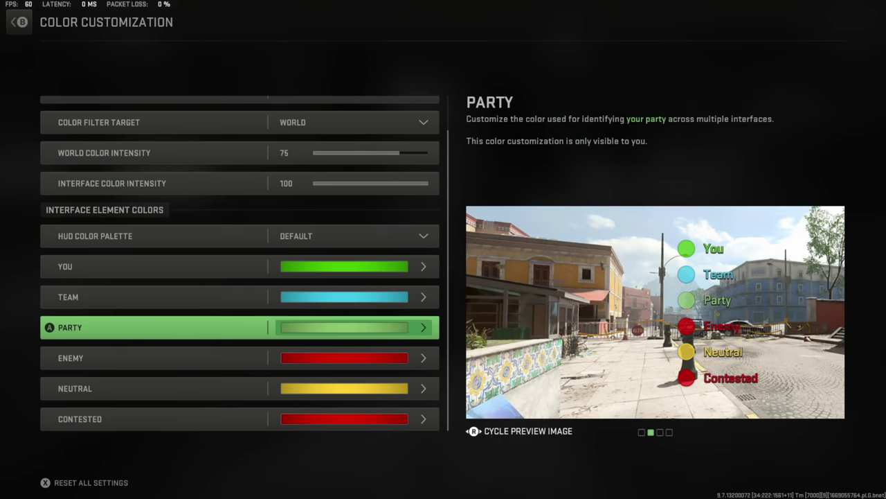
Step: Inspect the custom color values for Enemy, including its hex code, and close them without changes
{"action": "key", "text": "Down"}
{"action": "key", "text": "Return"}
{"action": "key", "text": "Down"}
{"action": "key", "text": "Return"}
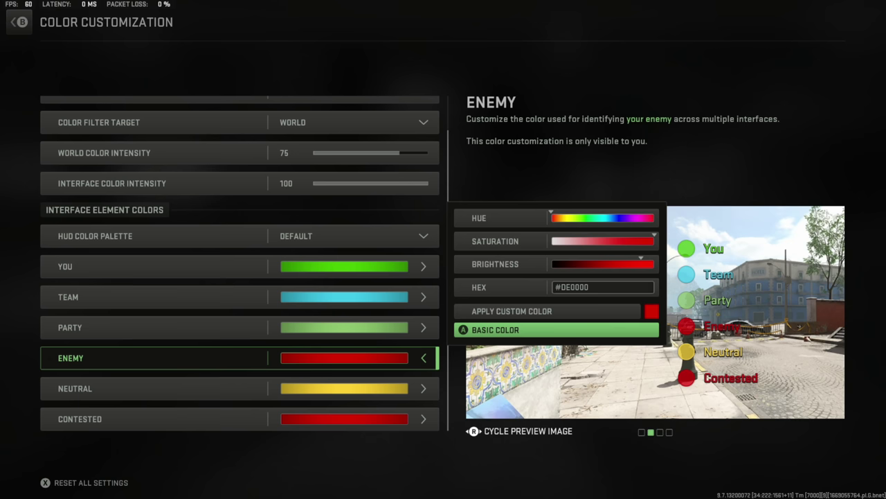
{"action": "key", "text": "Escape"}
Step: View the Neutral color palette, close it without changes and move on to the Contested color
{"action": "key", "text": "Down"}
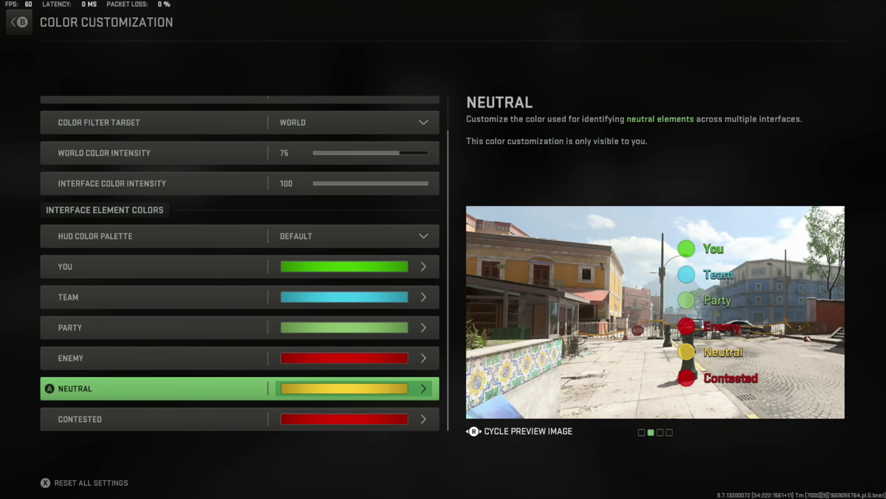
{"action": "key", "text": "Return"}
{"action": "key", "text": "Escape"}
{"action": "key", "text": "Down"}
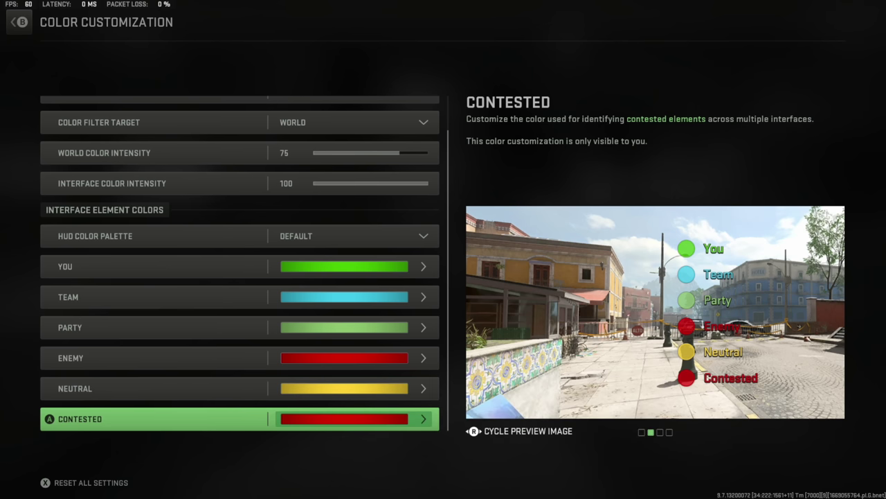
Step: Compare the element colors in the shaded market preview with the sunlit street preview
{"action": "key", "text": "Right"}
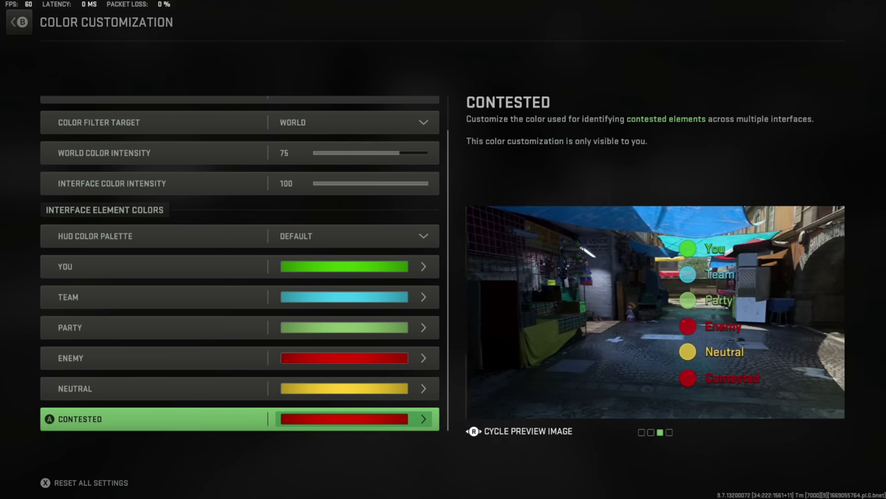
{"action": "key", "text": "Right"}
{"action": "key", "text": "Left"}
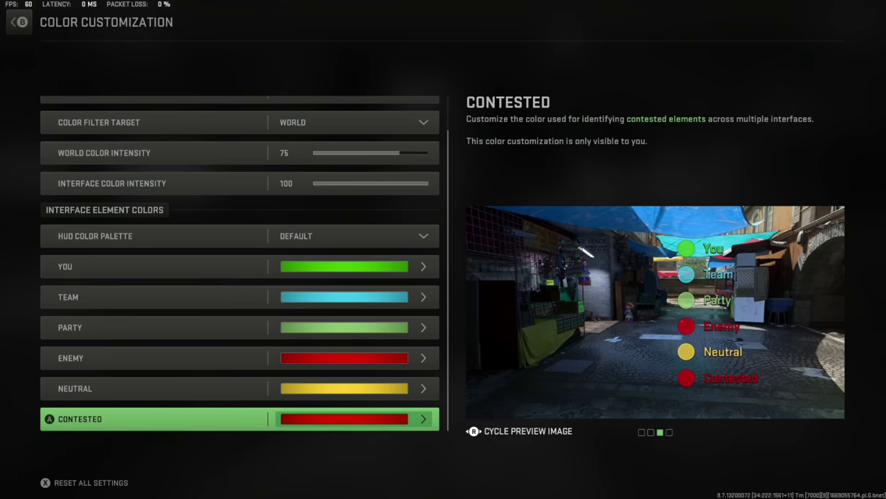
{"action": "key", "text": "Left"}
{"action": "key", "text": "Right"}
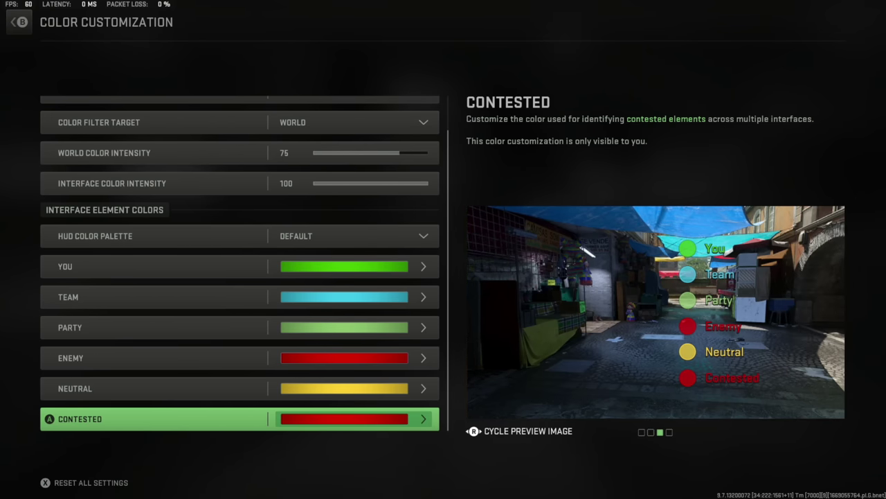
{"action": "key", "text": "Right"}
{"action": "key", "text": "Left"}
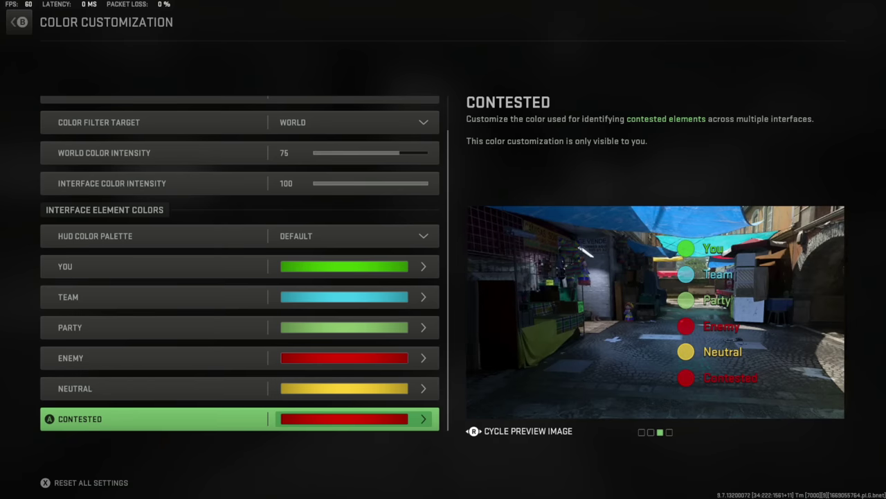
{"action": "key", "text": "Left"}
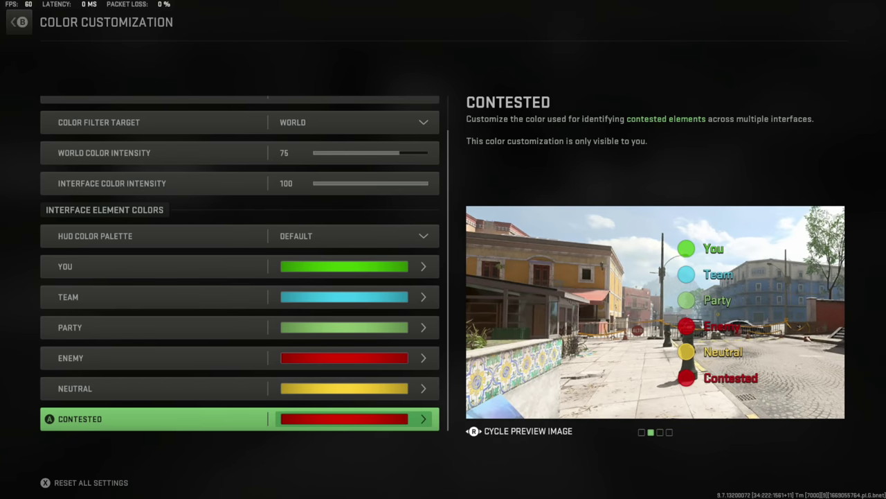